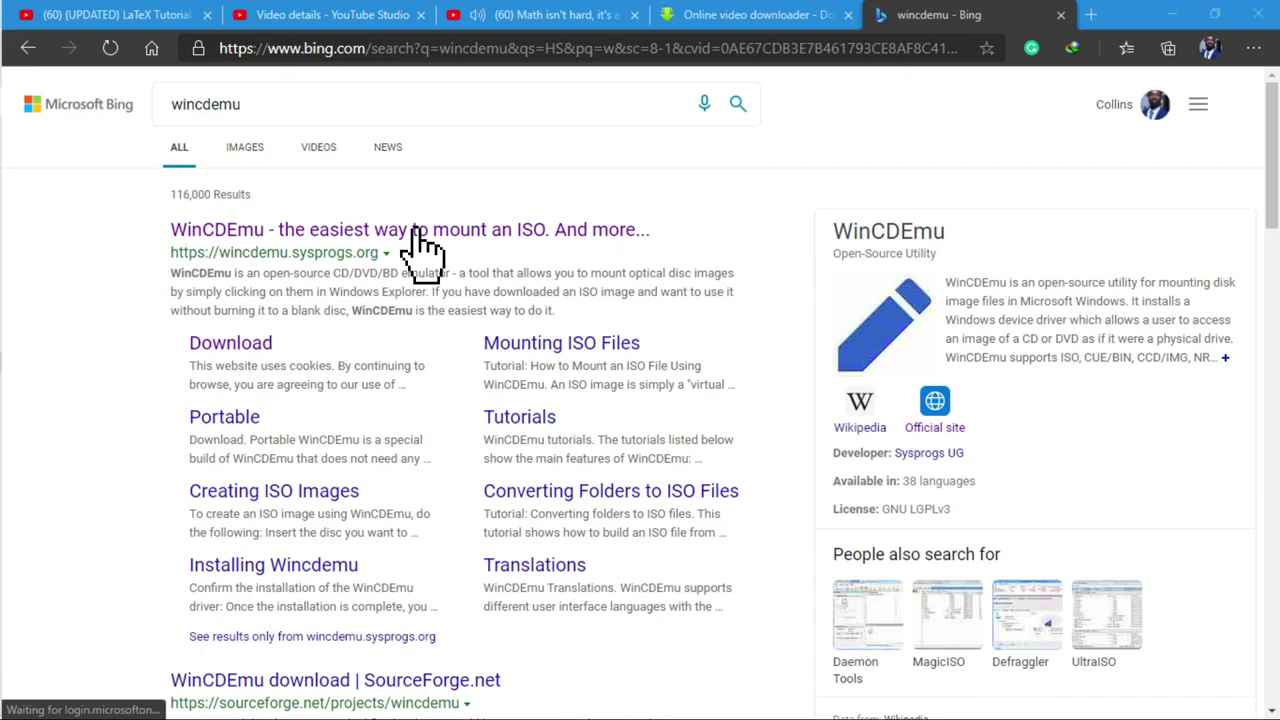
# Open the WinCDEmu website from the search results and view its download page down to the installation instructions
pyautogui.click(420, 232)
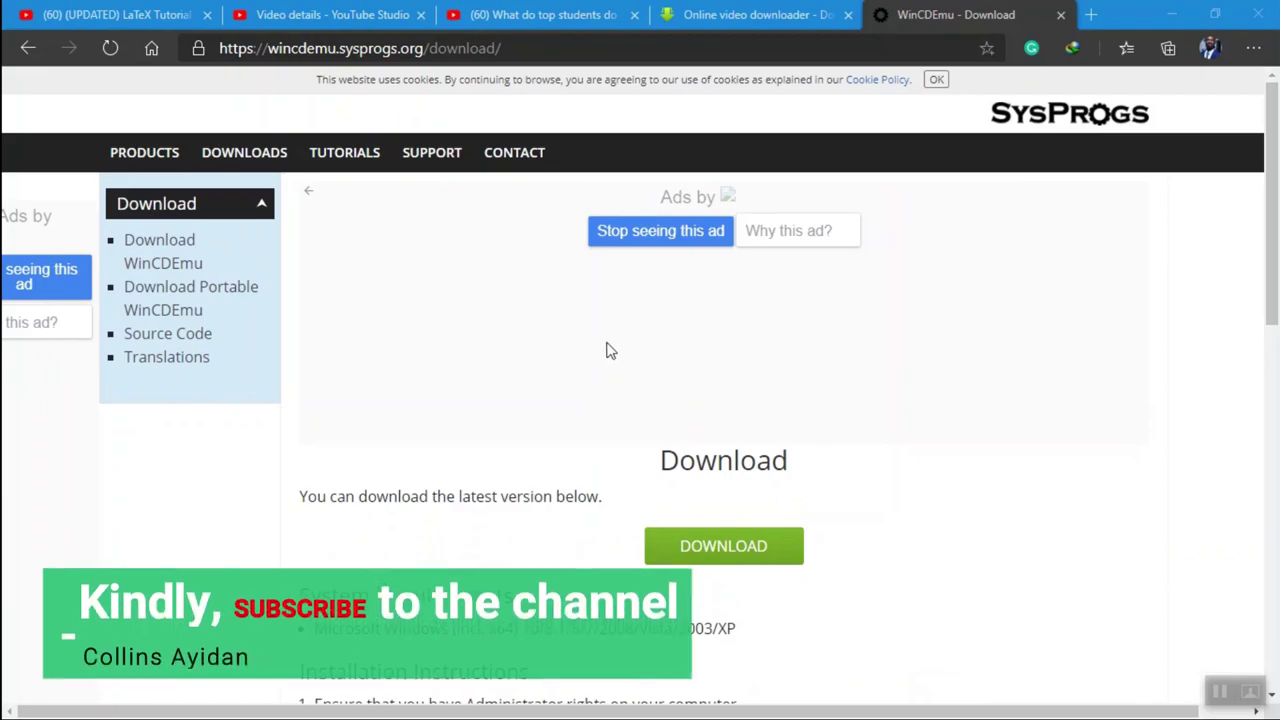
pyautogui.scroll(-1, 309, 245)
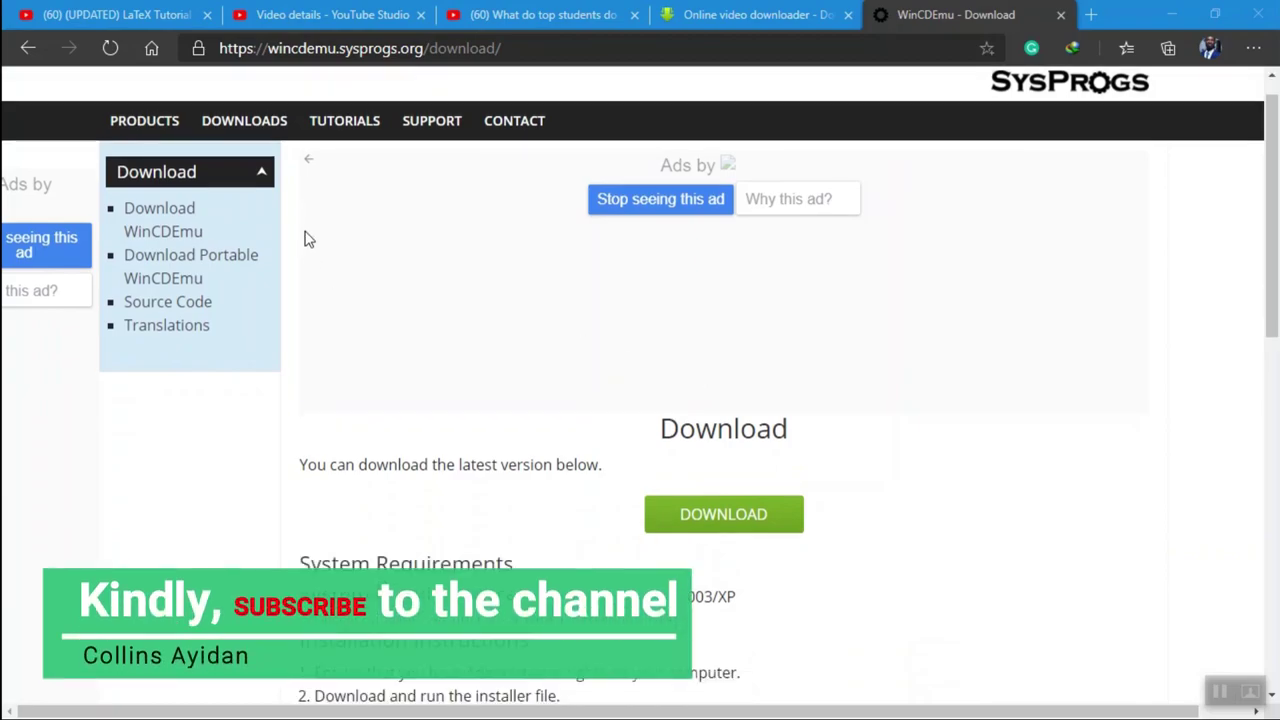
pyautogui.scroll(-5, 309, 240)
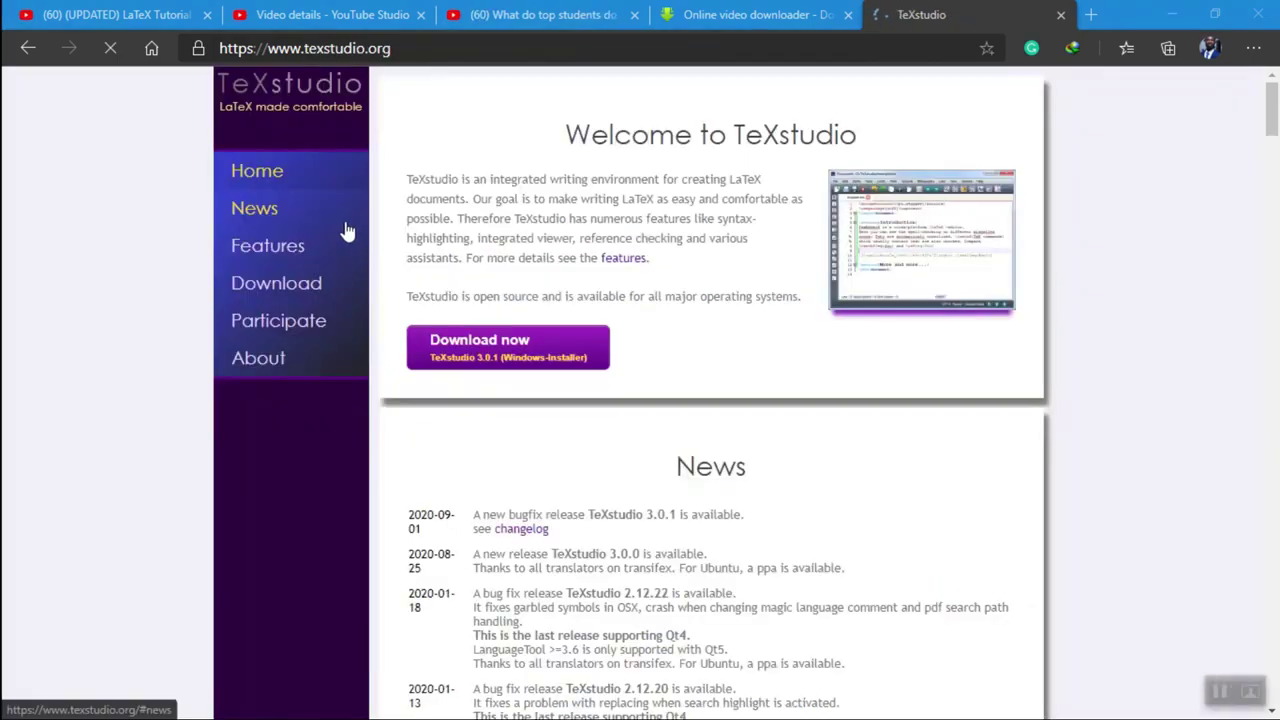
# Look through the TeXstudio website's home page for the download and release news
pyautogui.scroll(-1, 520, 275)
pyautogui.scroll(-4, 520, 275)
pyautogui.scroll(-3, 520, 275)
pyautogui.scroll(8, 520, 275)
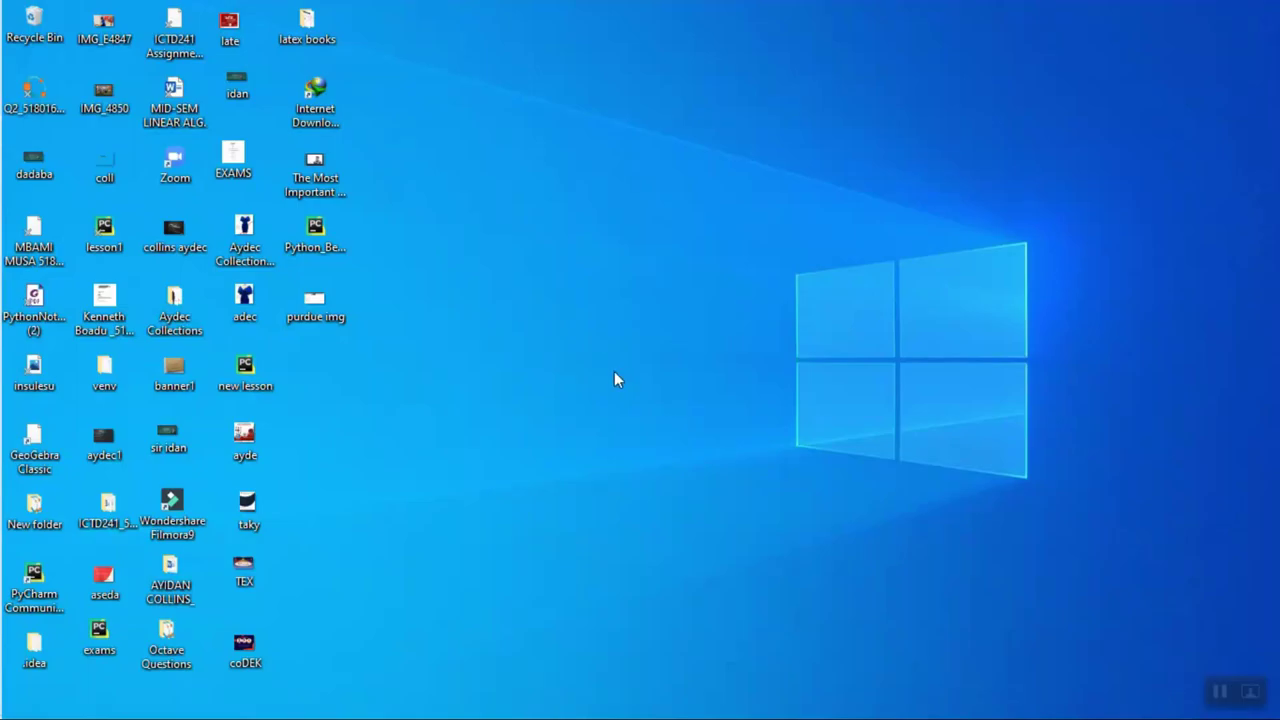
# Open the Programs folder inside Downloads in a maximized File Explorer window and locate the three downloaded setup files
pyautogui.press('super+e')
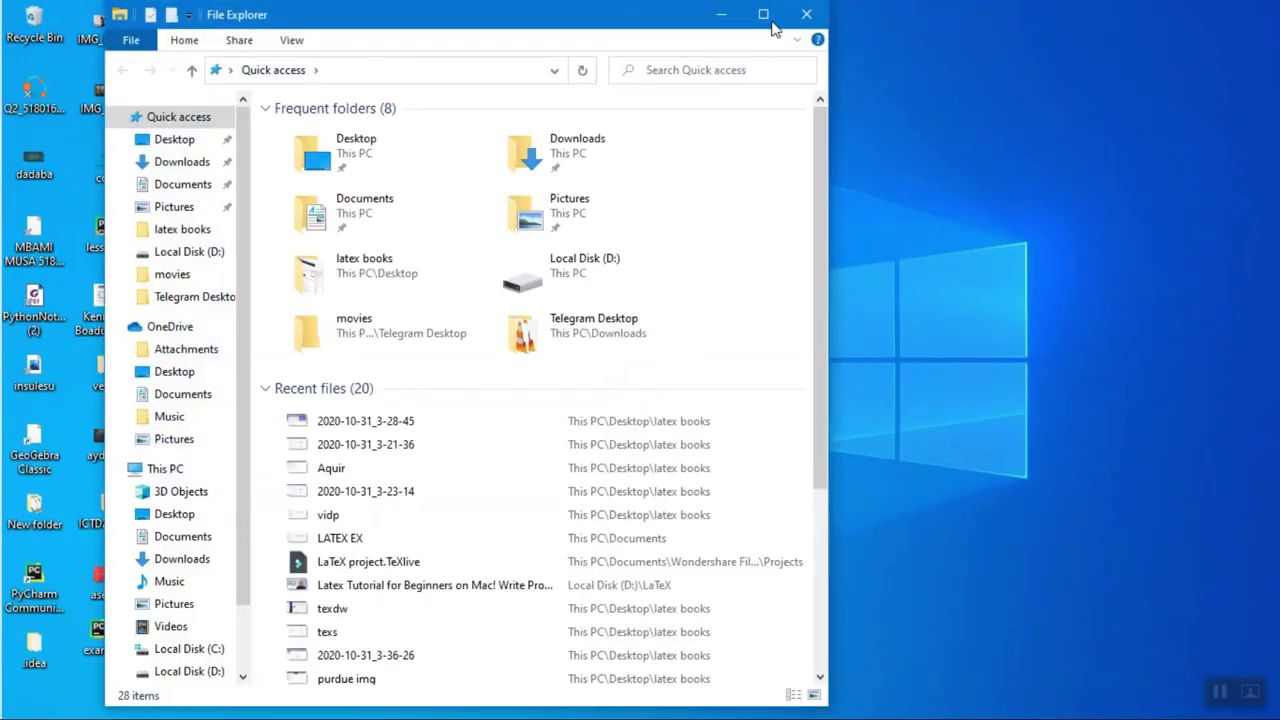
pyautogui.click(765, 16)
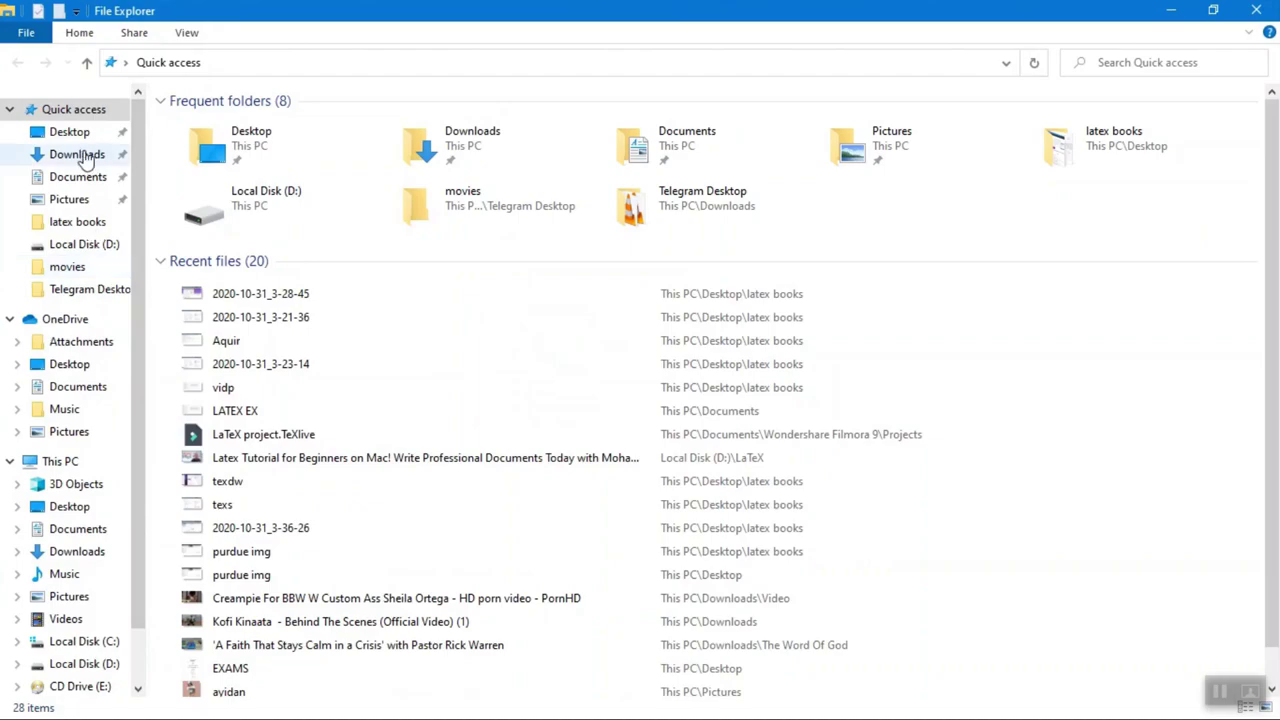
pyautogui.click(84, 157)
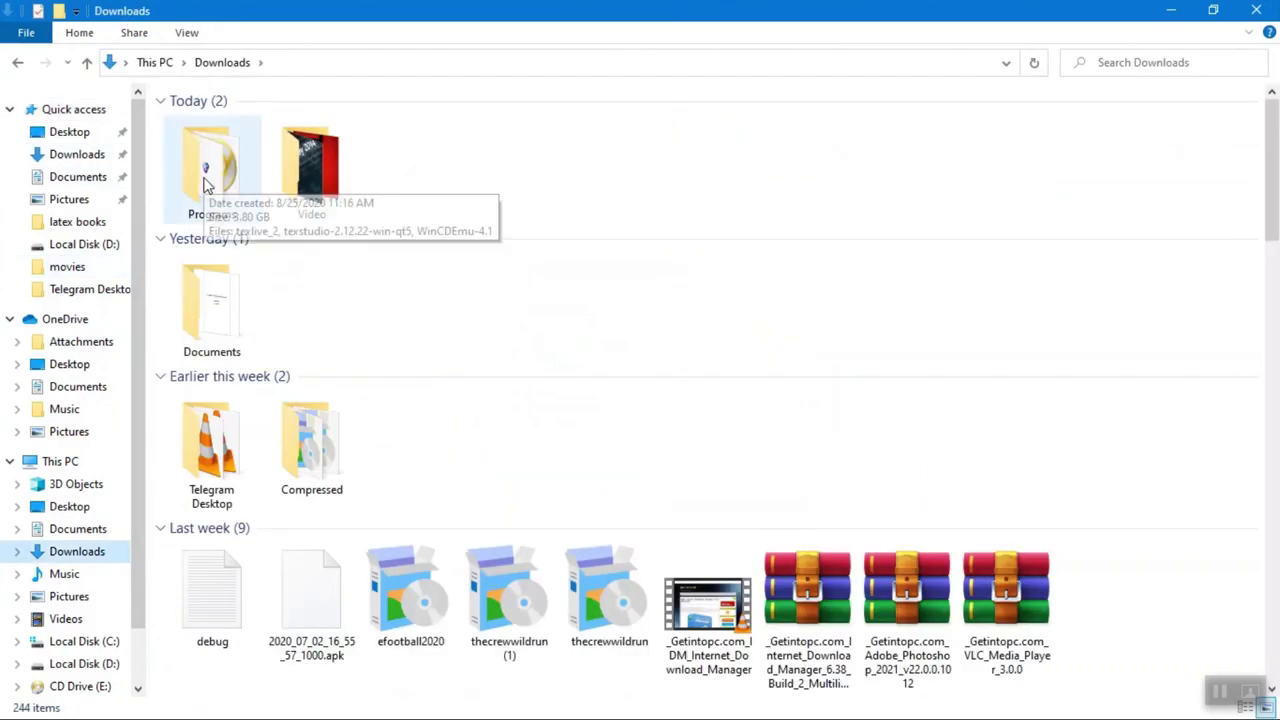
pyautogui.click(205, 185)
pyautogui.doubleClick(205, 185)
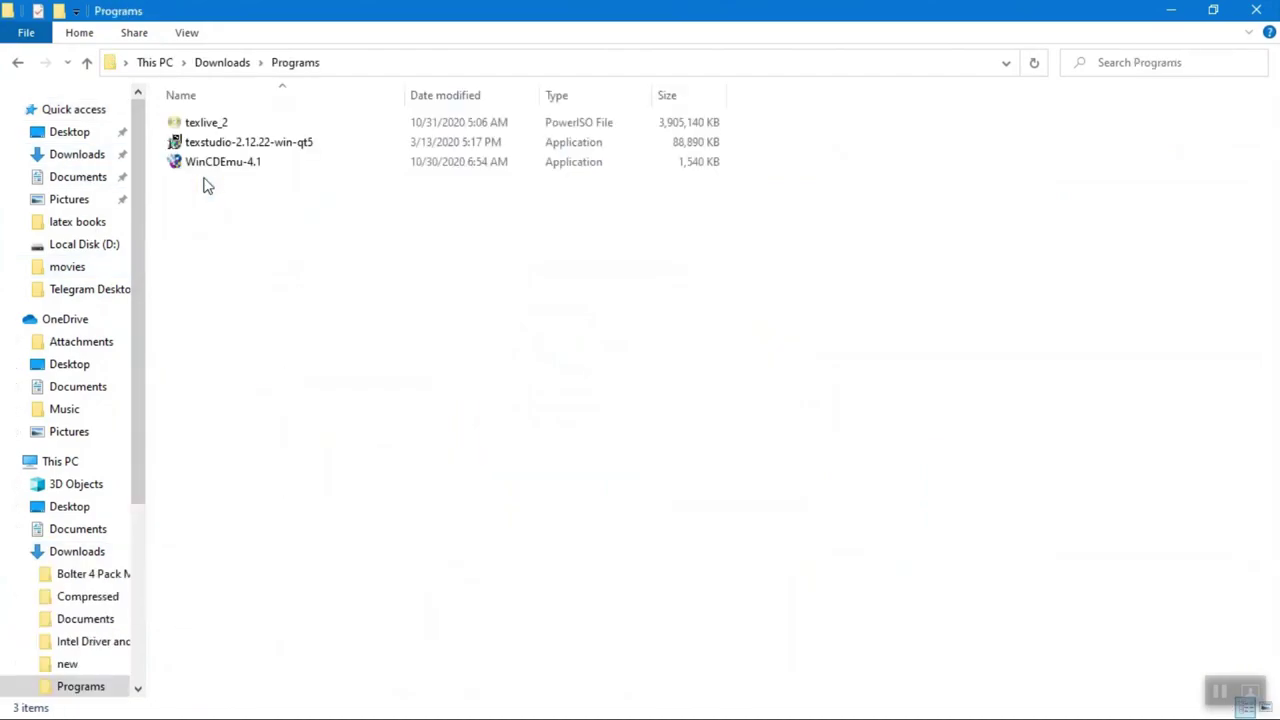
pyautogui.click(237, 128)
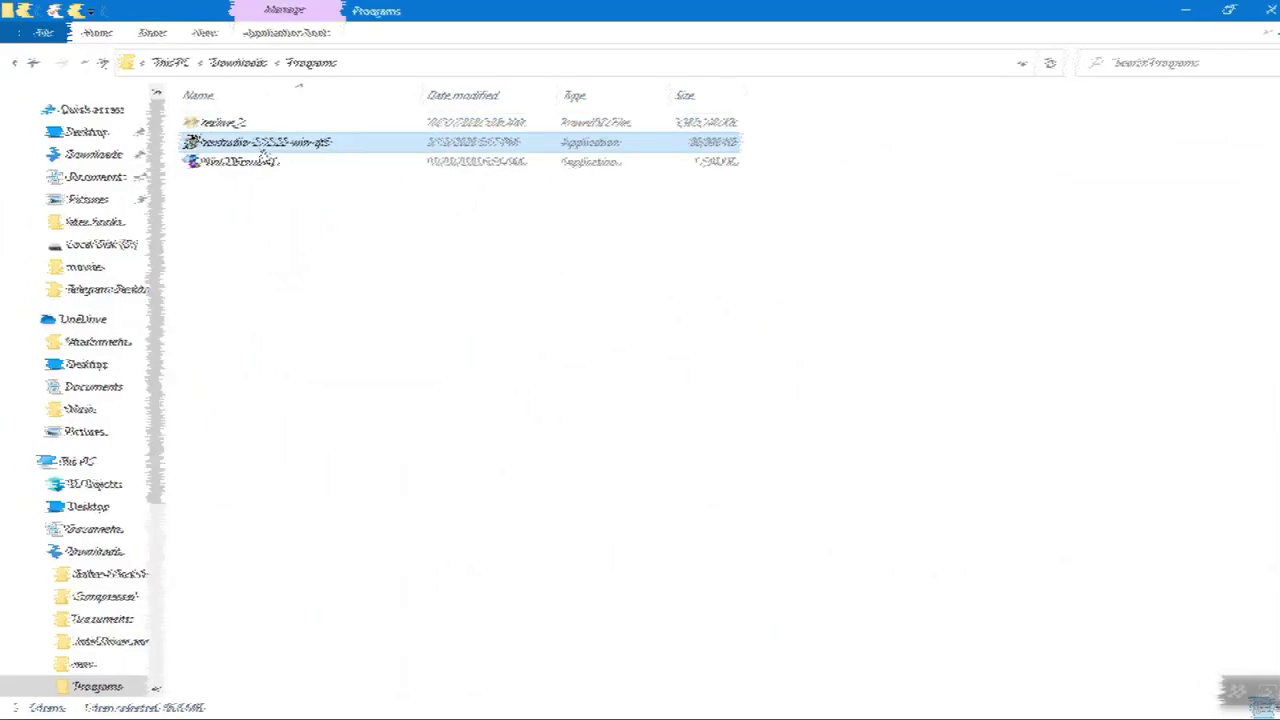
pyautogui.click(250, 163)
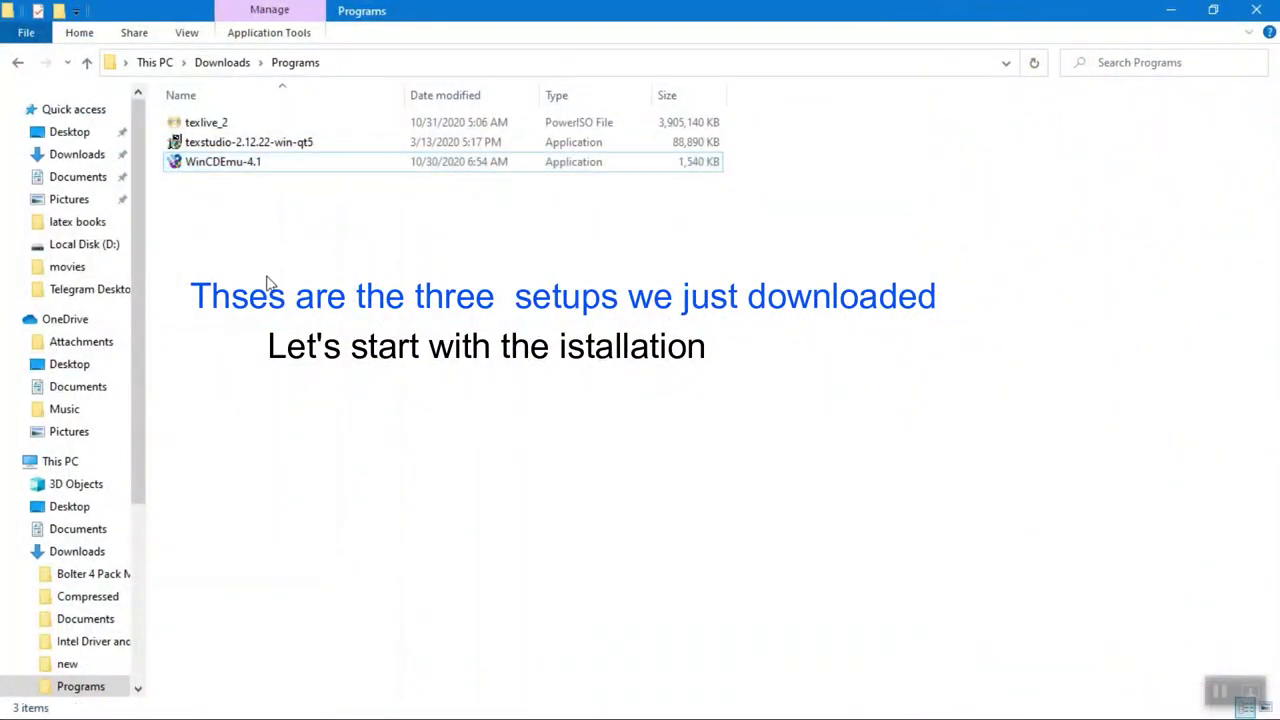
# Run WinCDEmu-4.1 as administrator and complete its installation, allowing the Sysprogs OU device software
pyautogui.doubleClick(280, 162)
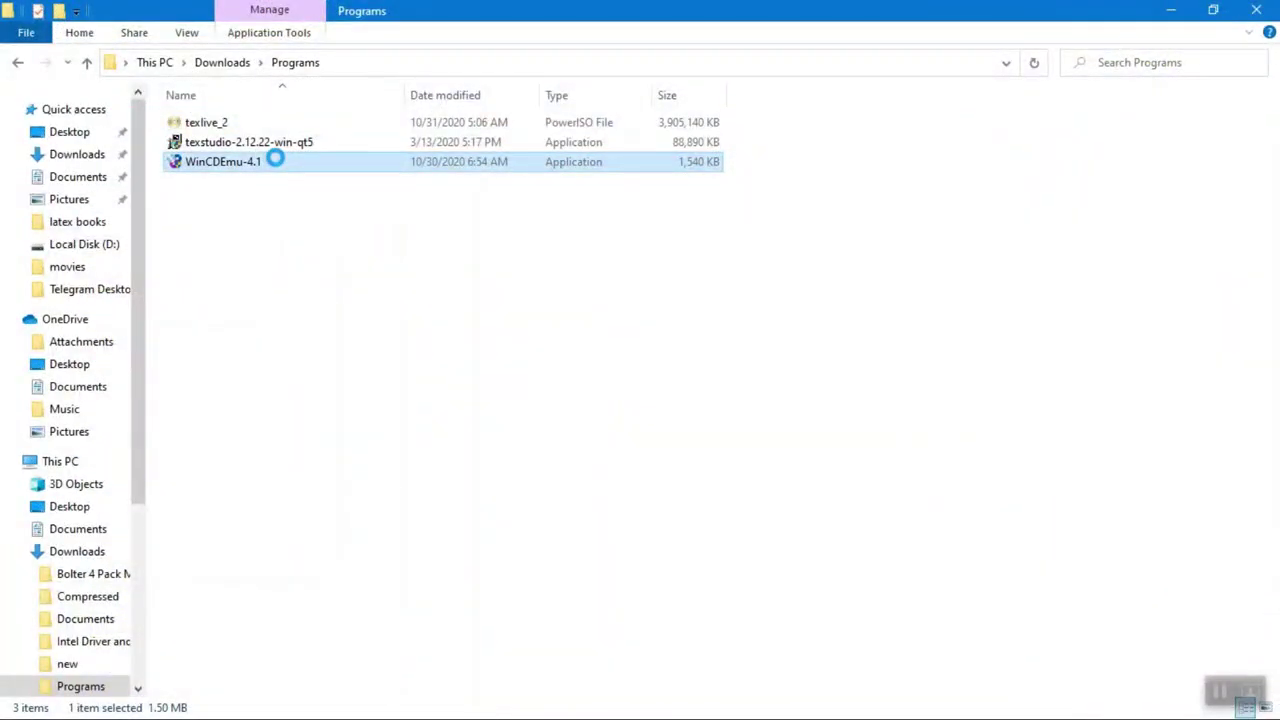
pyautogui.rightClick(275, 161)
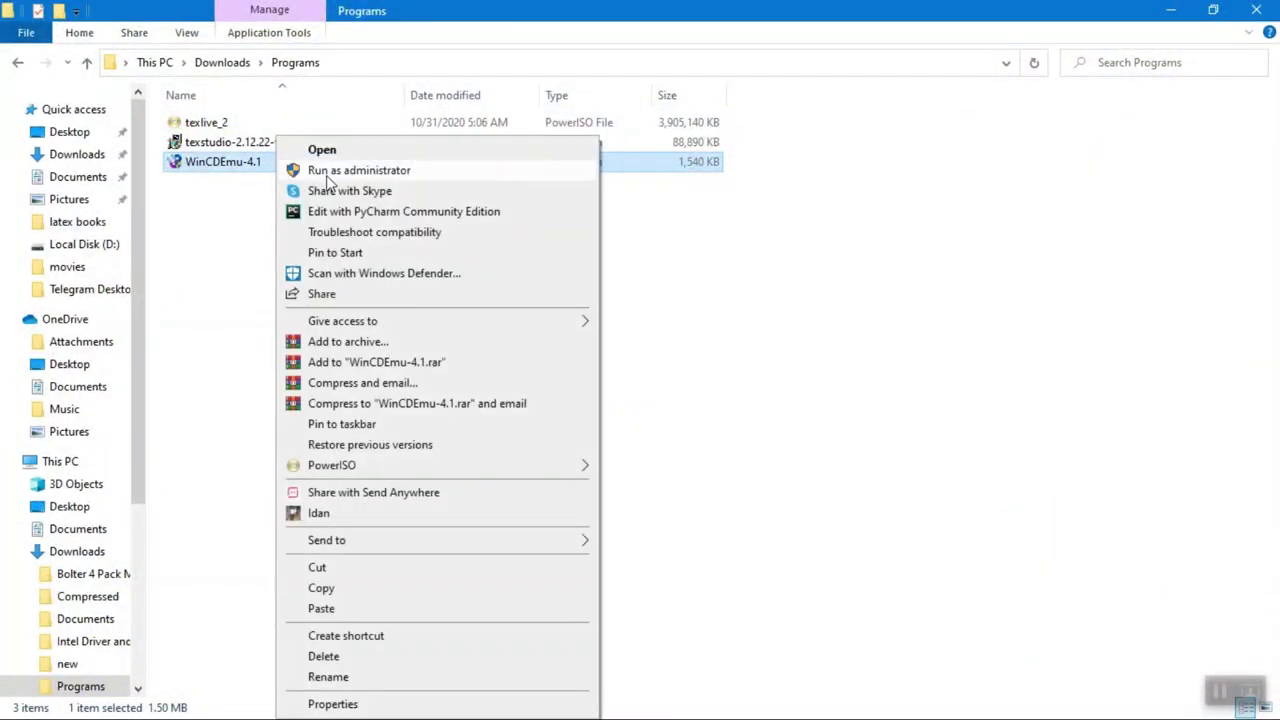
pyautogui.click(330, 178)
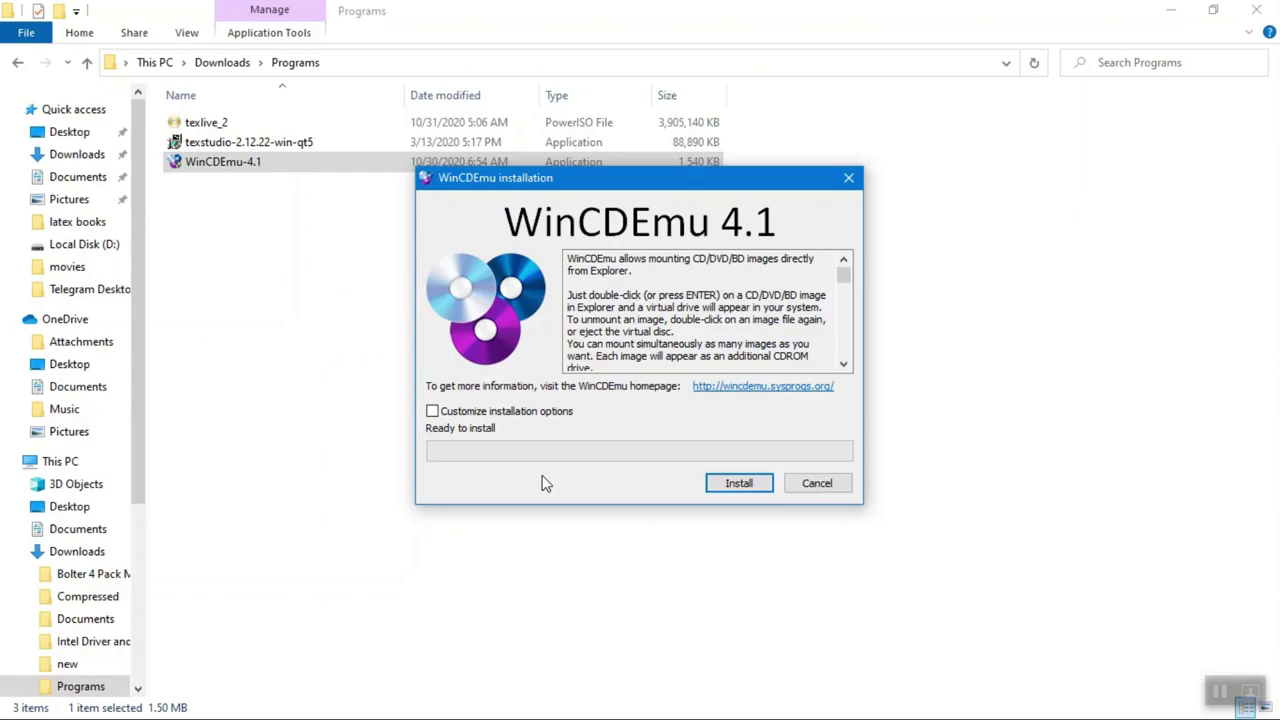
pyautogui.click(739, 484)
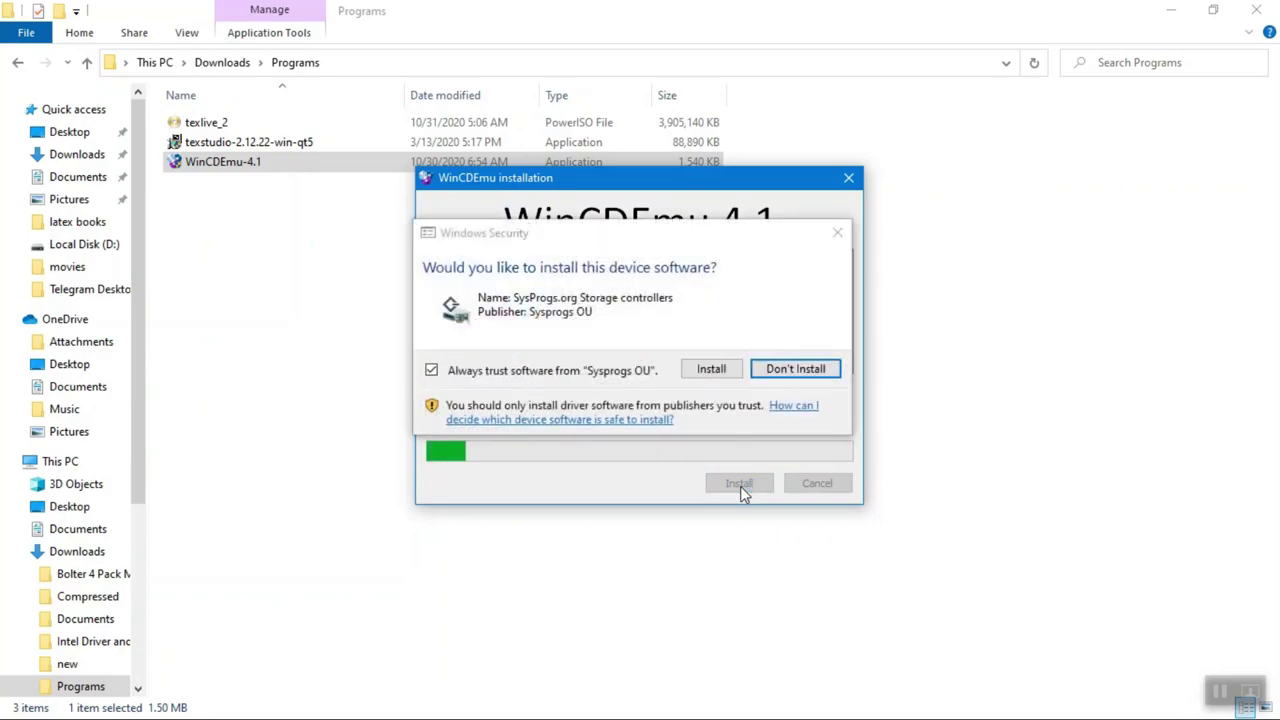
pyautogui.click(726, 372)
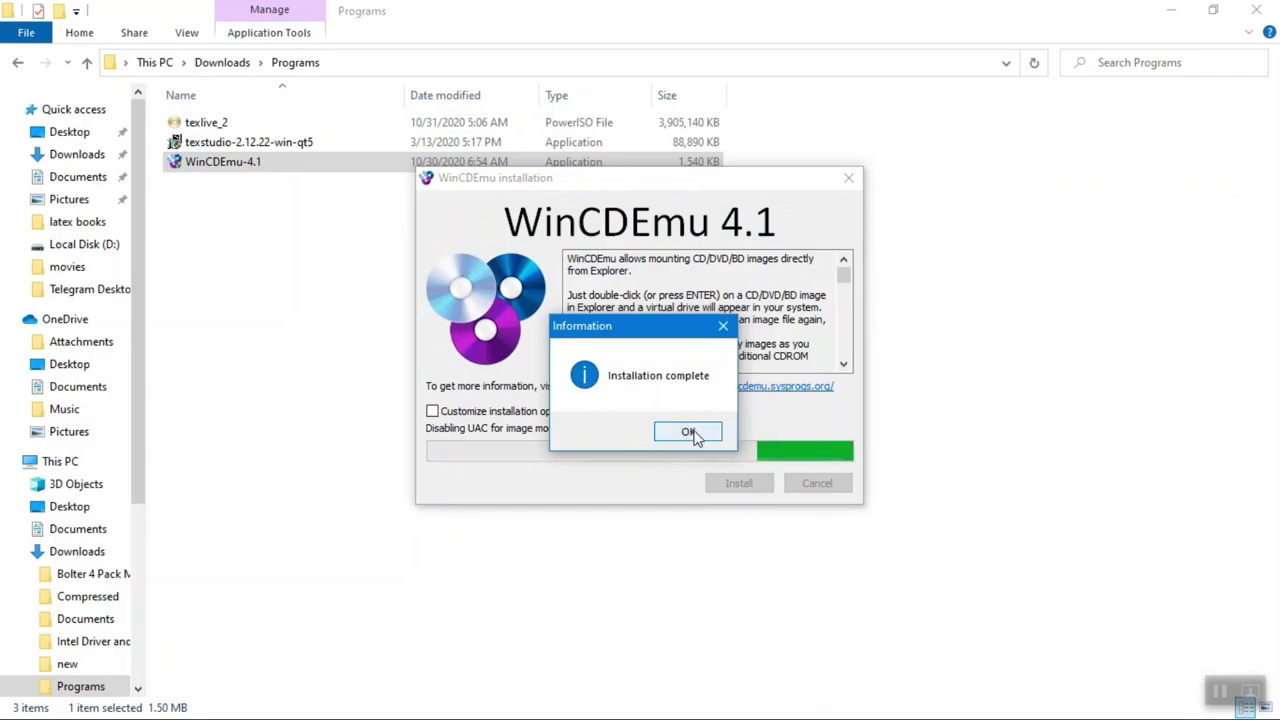
pyautogui.click(692, 432)
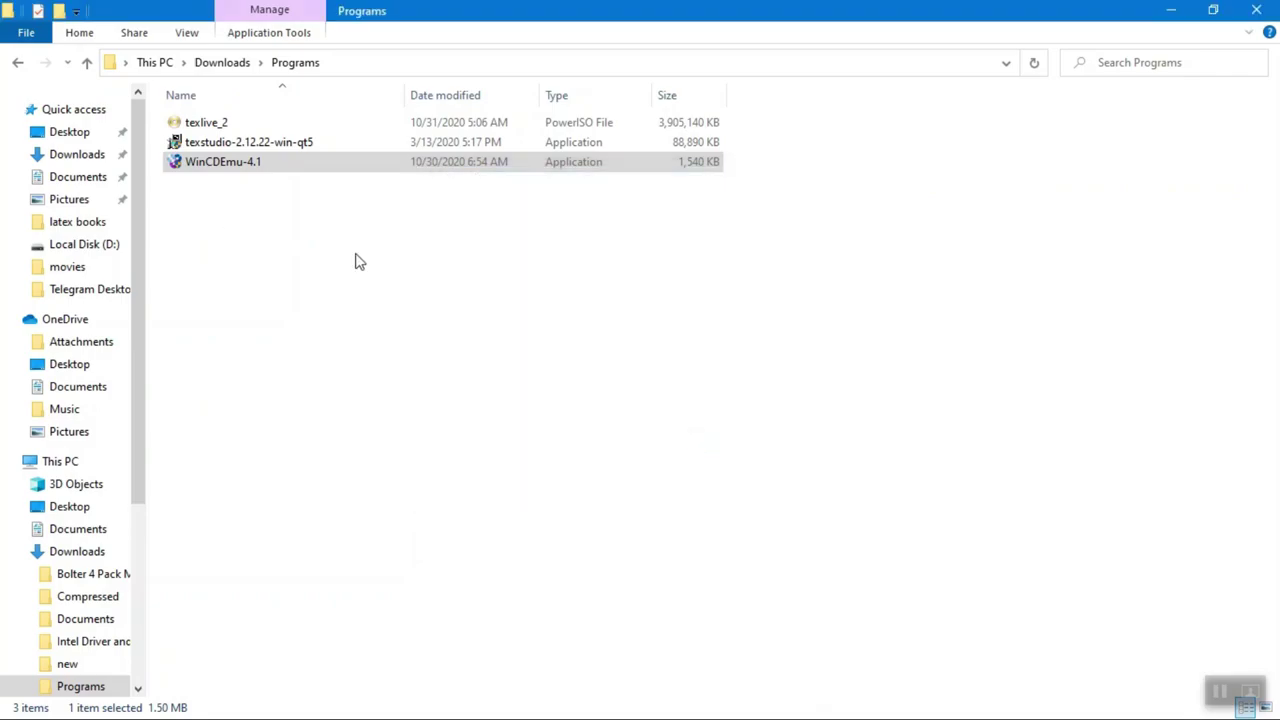
# Mount the texlive_2 image with WinCDEmu mounter as a data disc on drive V:
pyautogui.doubleClick(242, 122)
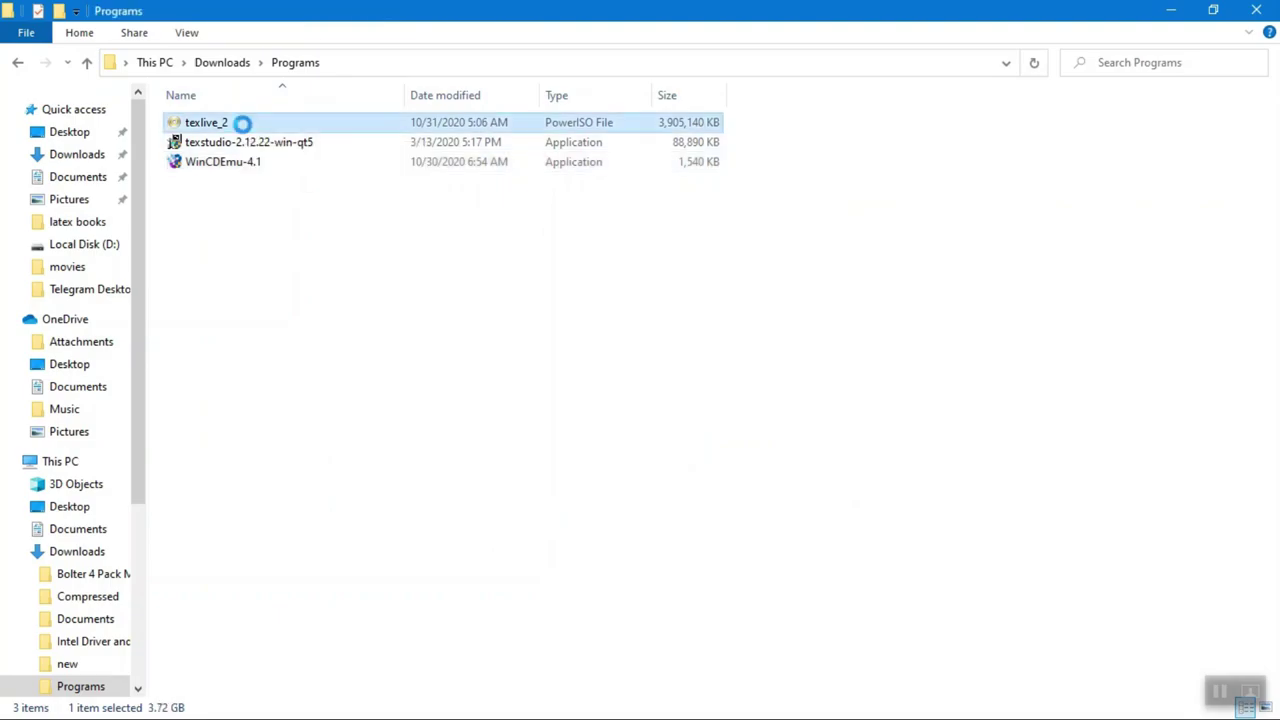
pyautogui.rightClick(243, 127)
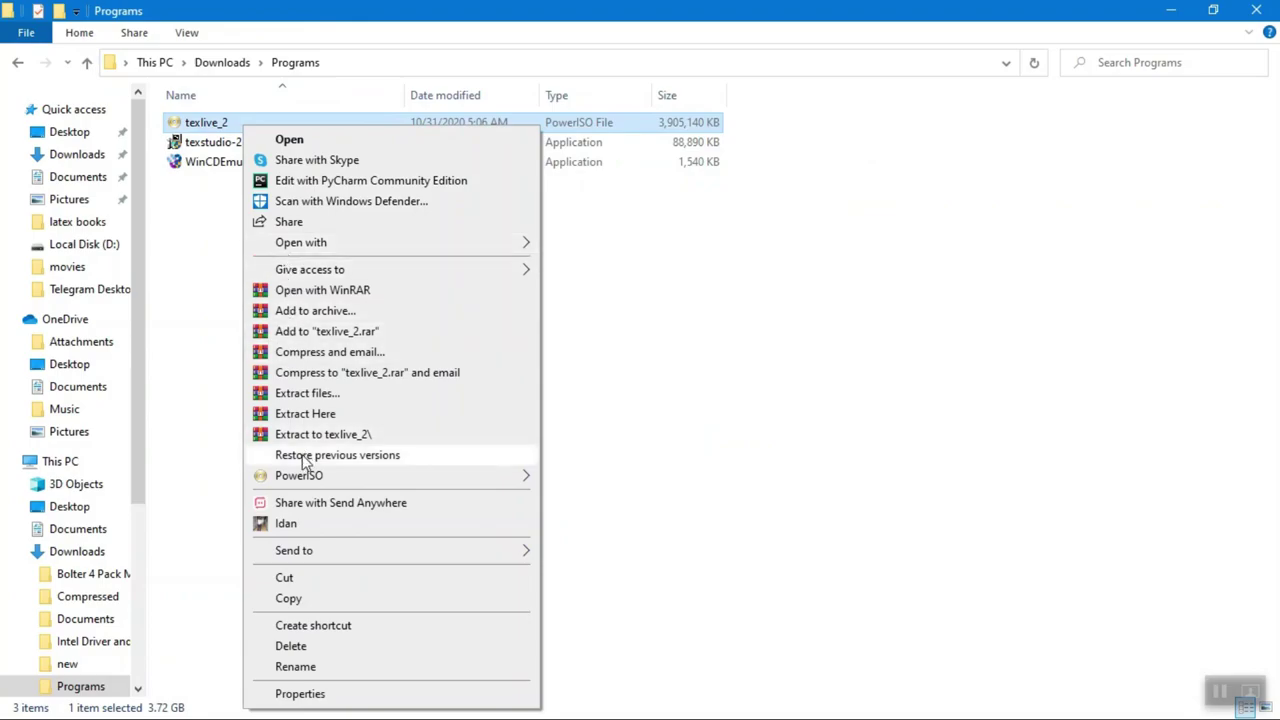
pyautogui.moveTo(518, 244)
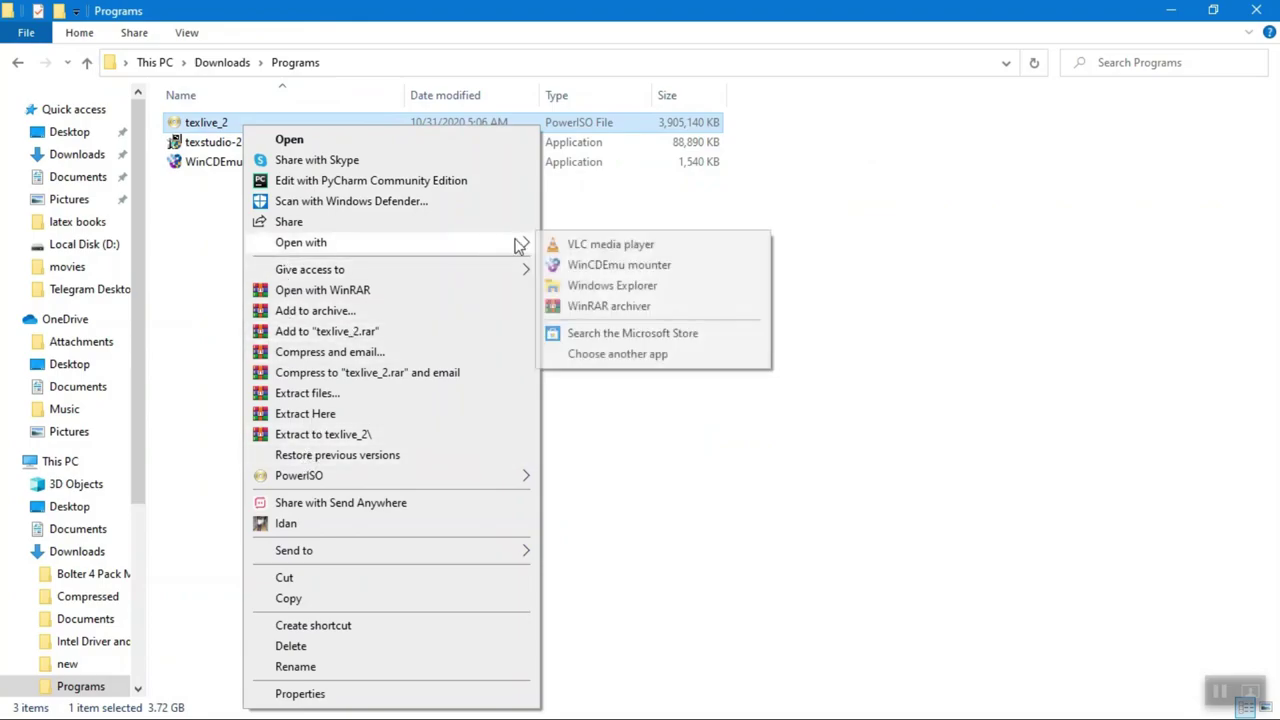
pyautogui.click(594, 267)
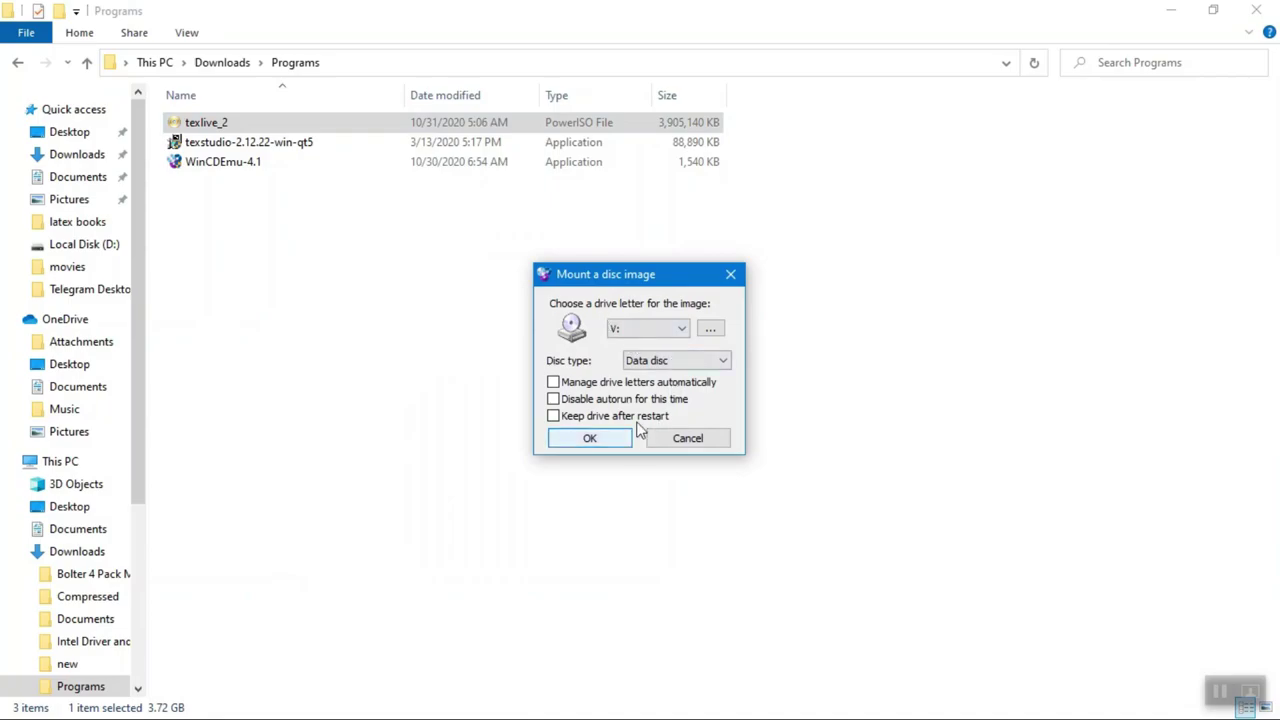
pyautogui.click(680, 332)
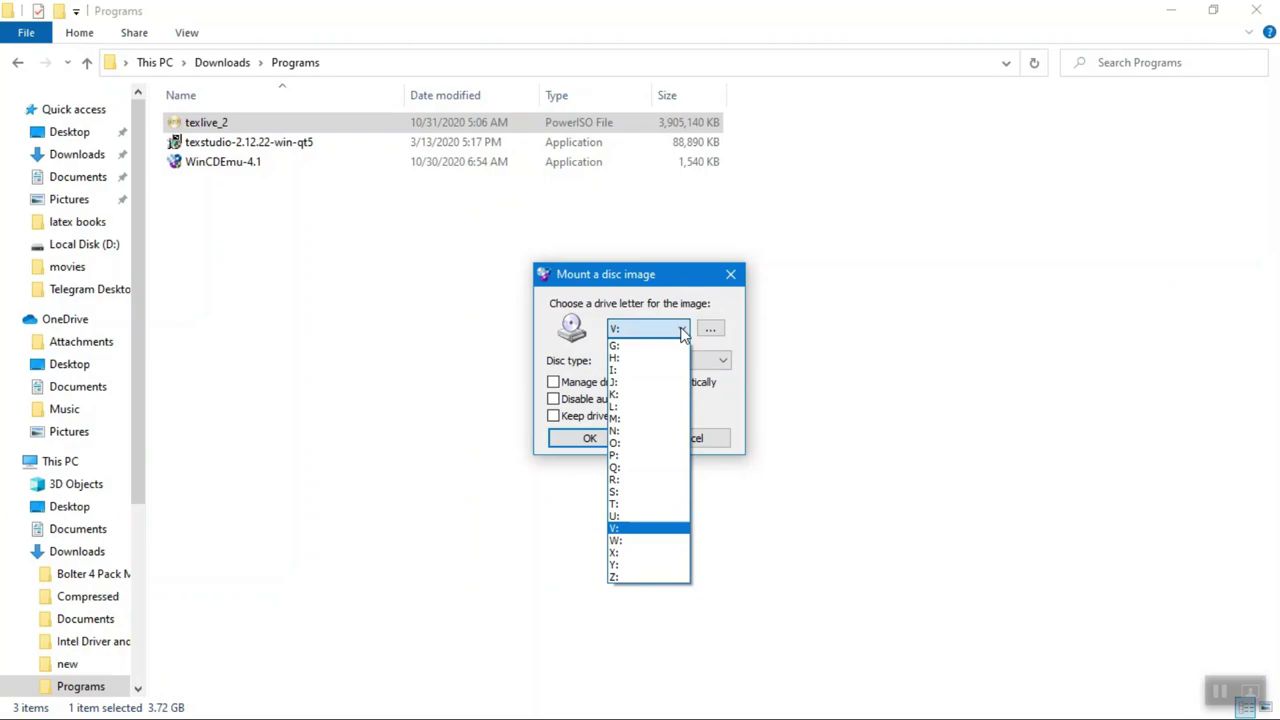
pyautogui.click(721, 308)
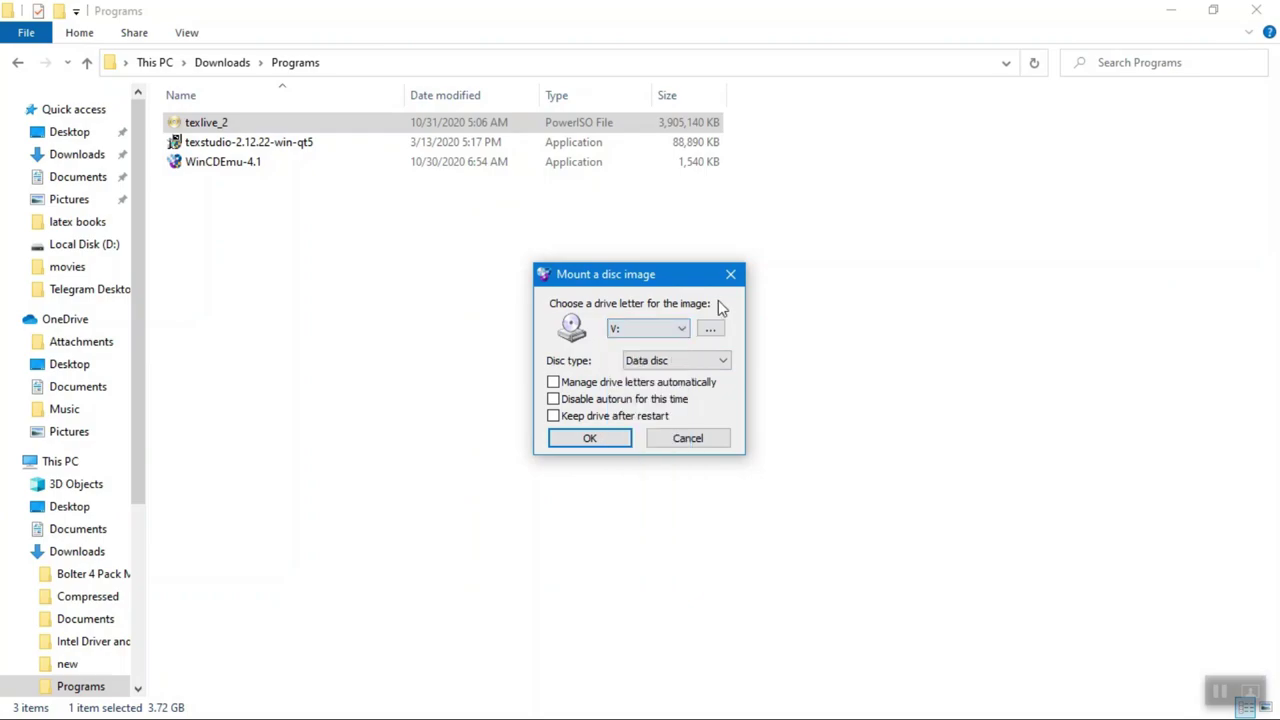
pyautogui.click(590, 440)
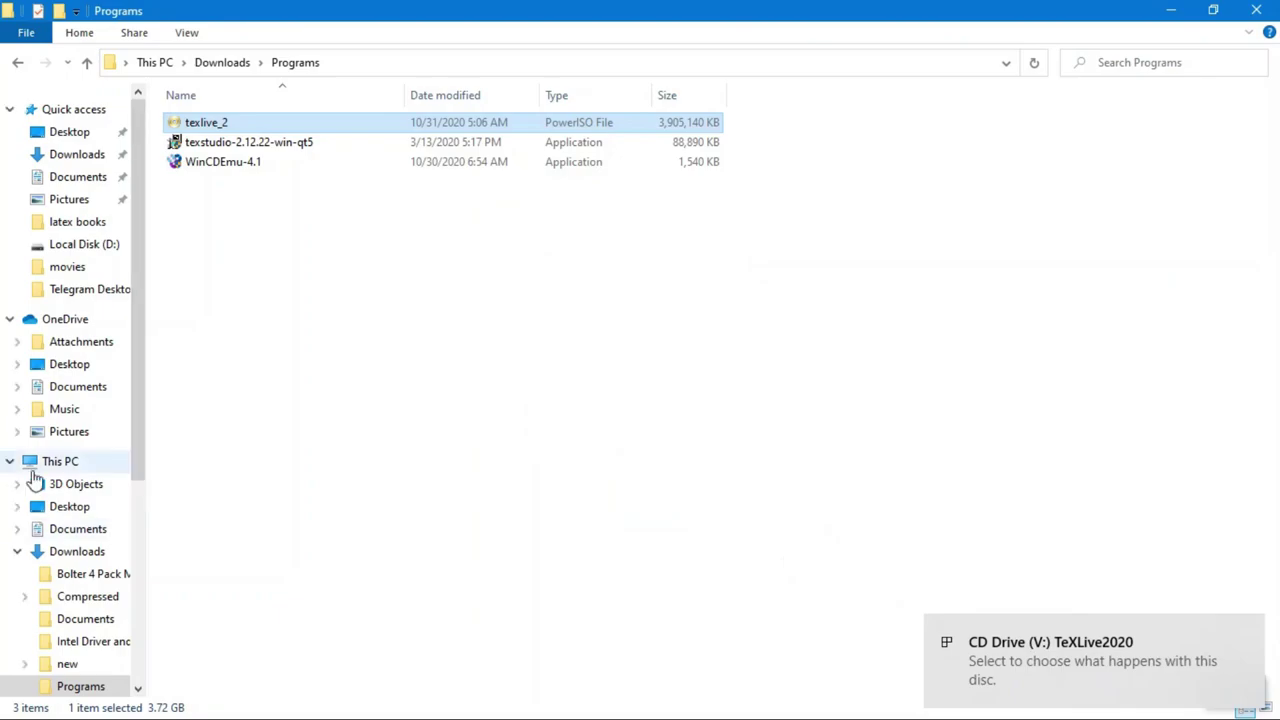
# Open the mounted TeXLive2020 disc on drive V: and show its contents as large icons
pyautogui.click(12, 464)
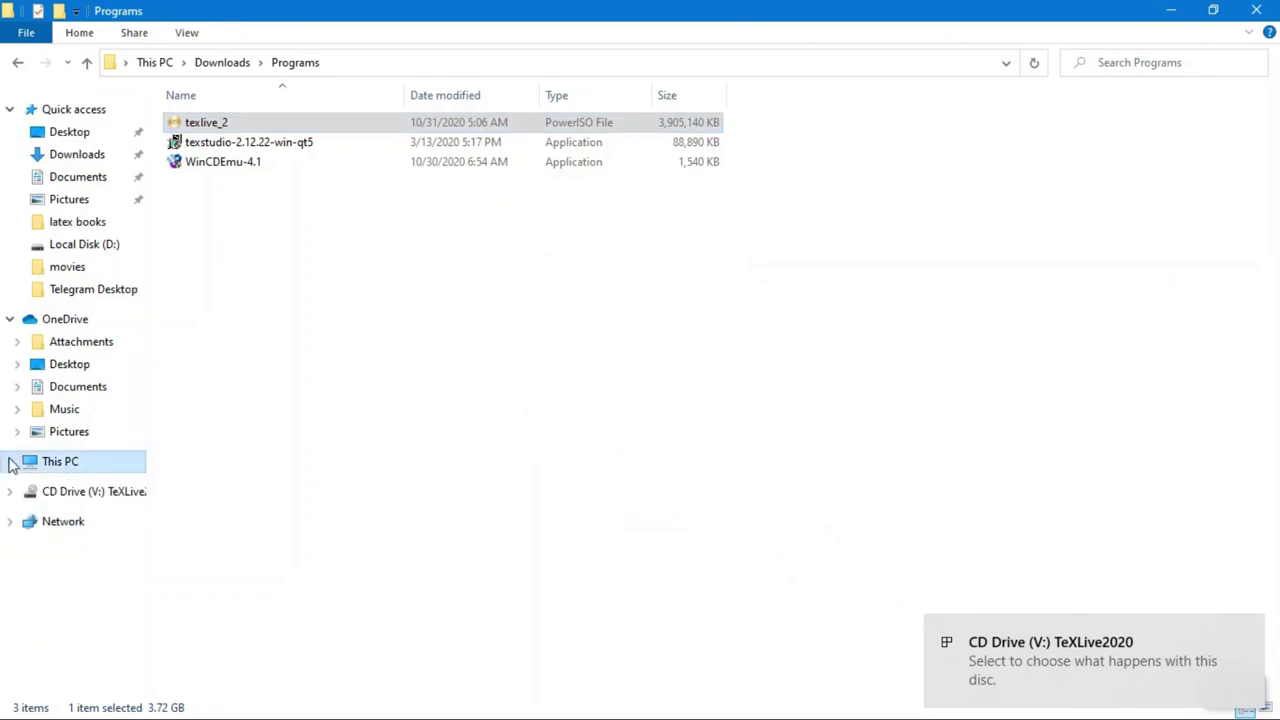
pyautogui.click(66, 494)
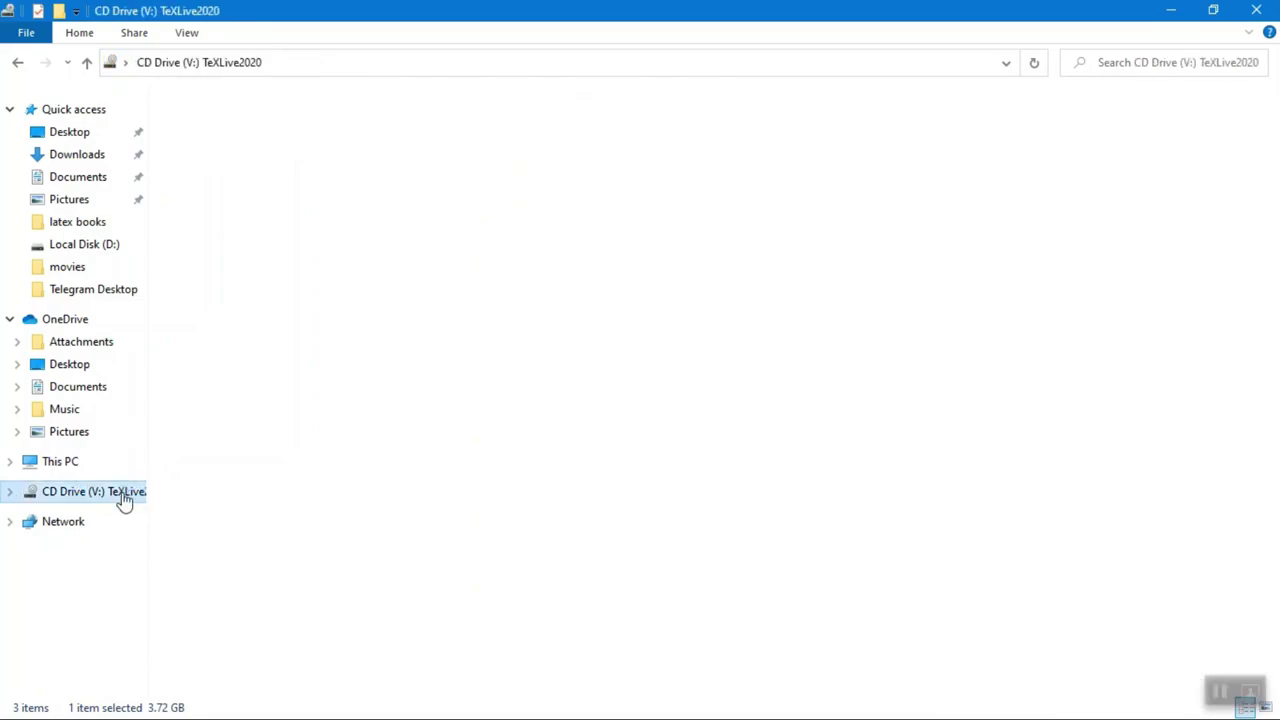
pyautogui.hotkey('ctrl', 'shift', '2')
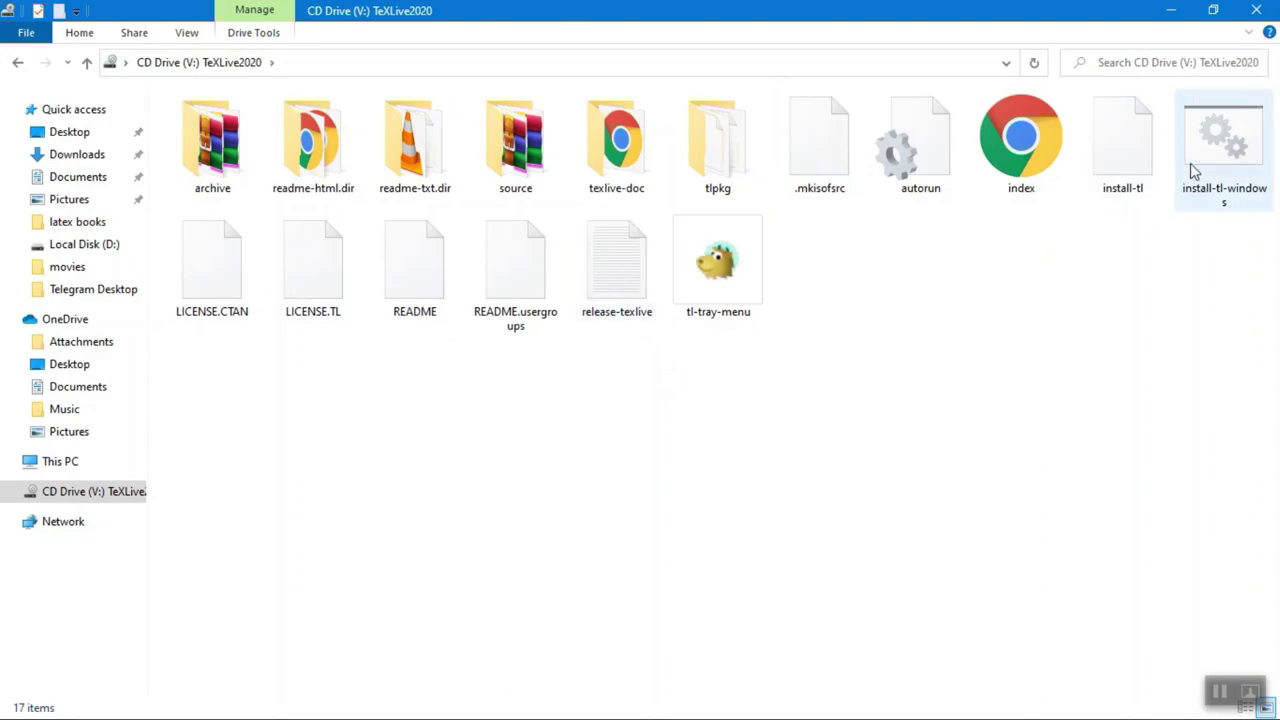
# Launch the install-tl-windows script from the TeXLive2020 disc
pyautogui.doubleClick(1224, 159)
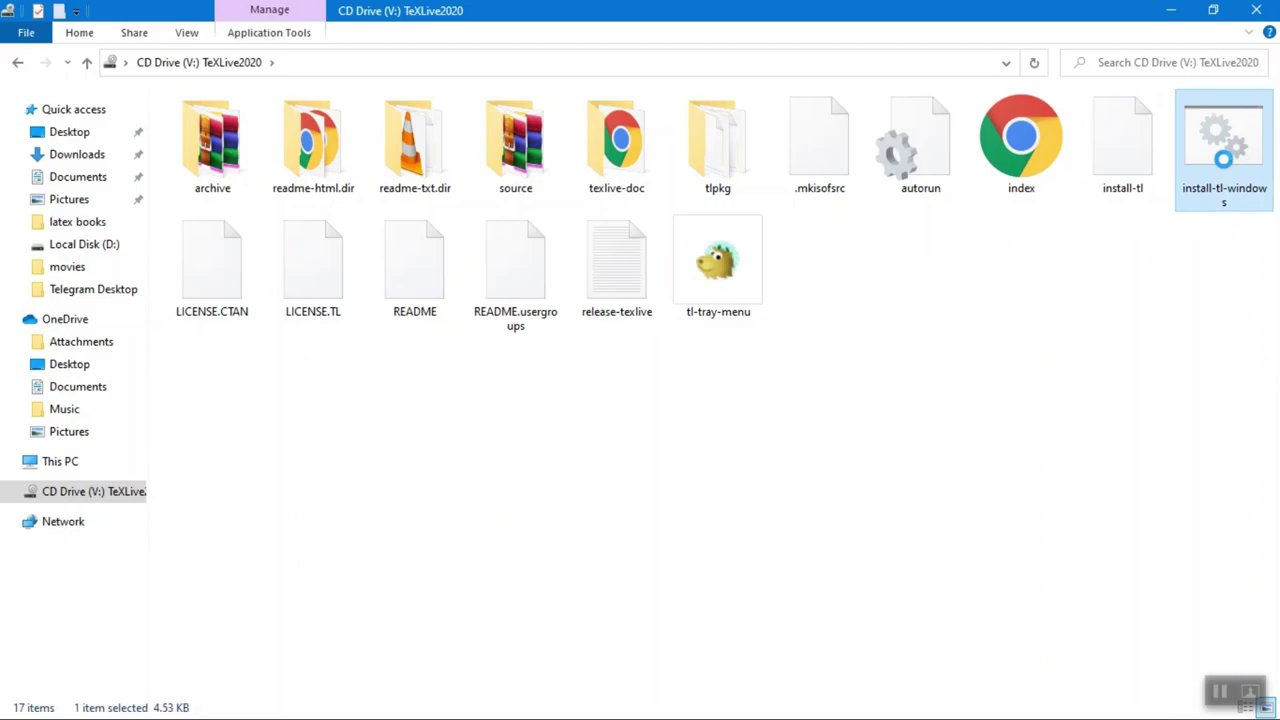
pyautogui.rightClick(1224, 160)
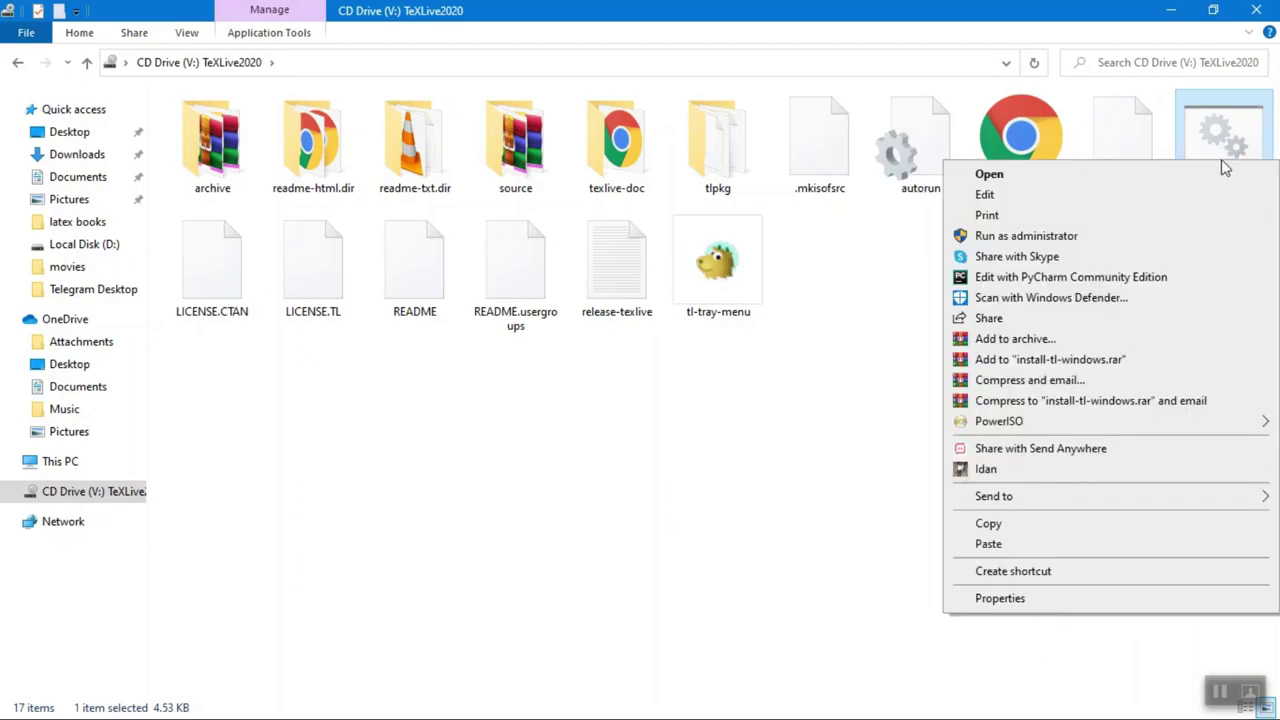
pyautogui.click(986, 176)
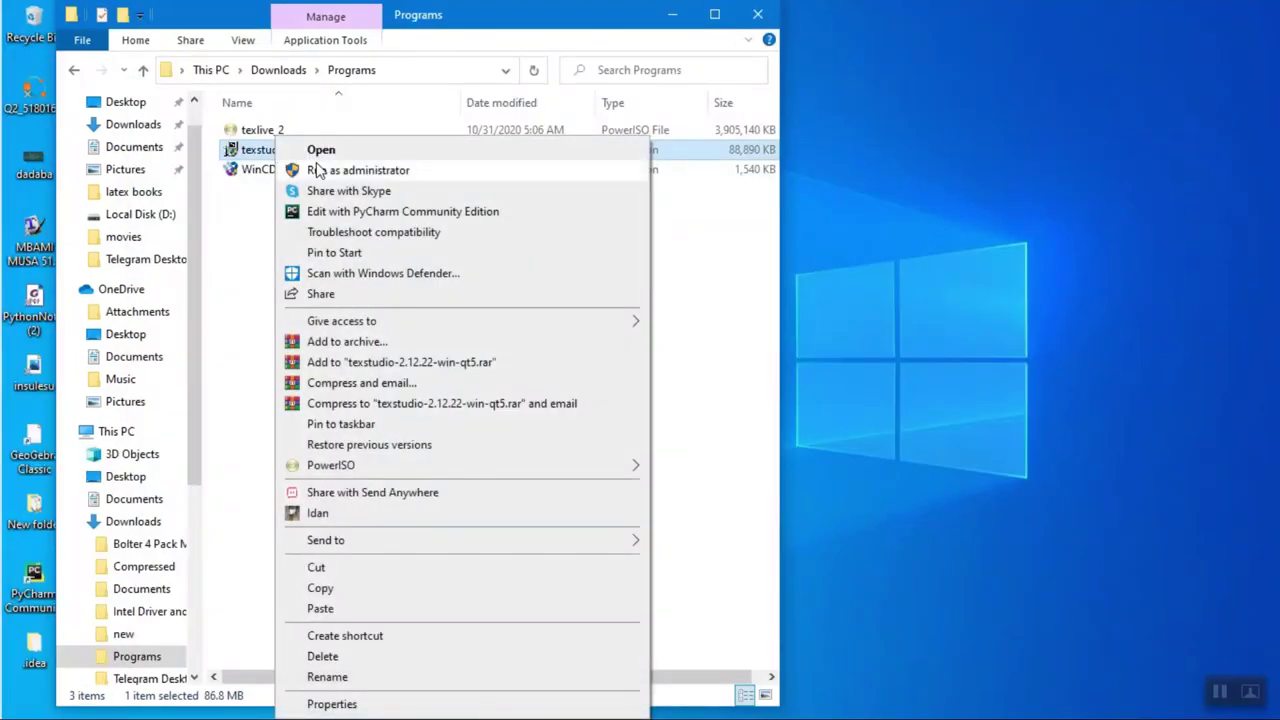
# Run texstudio-2.12.22-win-qt5 as administrator, install it in C:\Program Files (x86)\texstudio, and close the finished setup
pyautogui.click(322, 172)
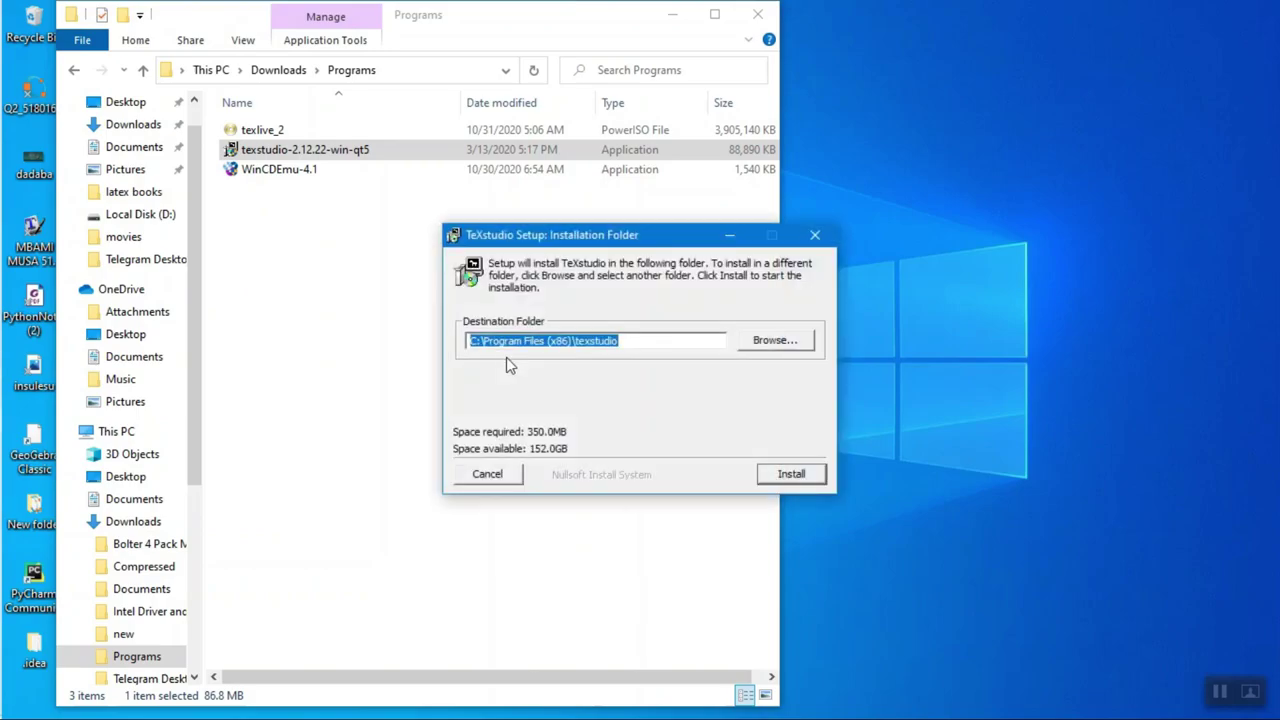
pyautogui.click(791, 475)
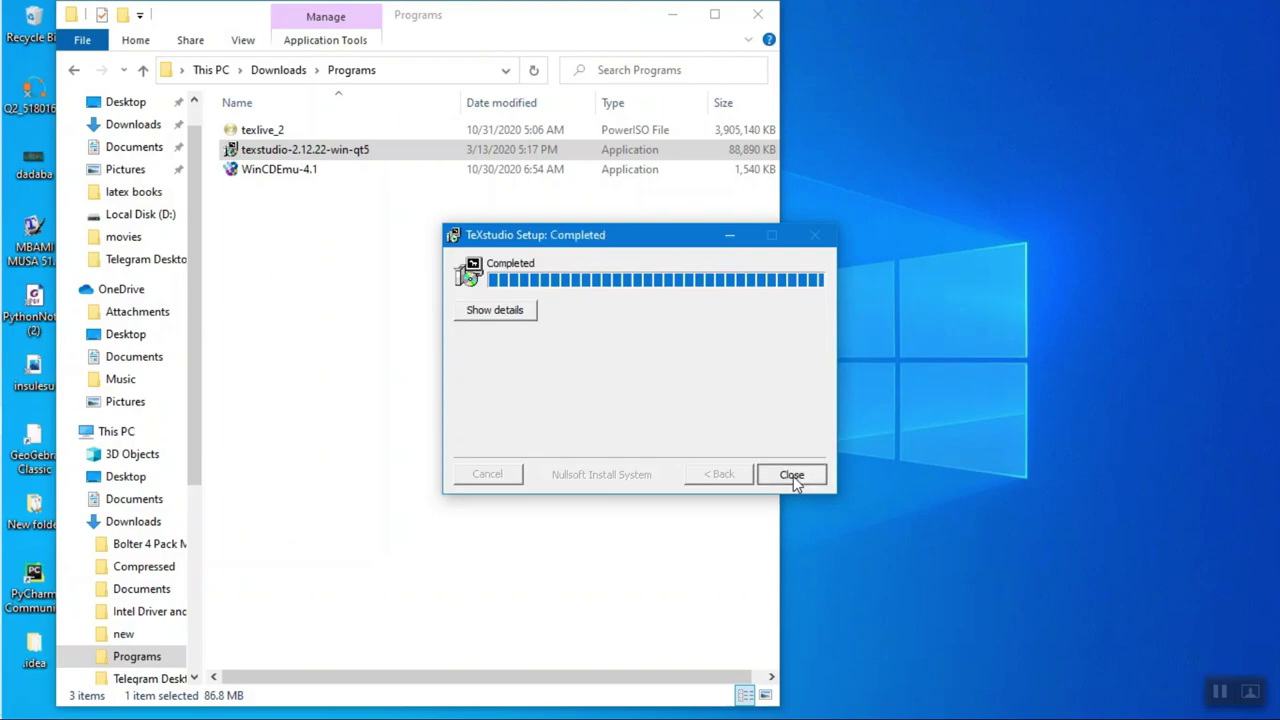
pyautogui.click(791, 475)
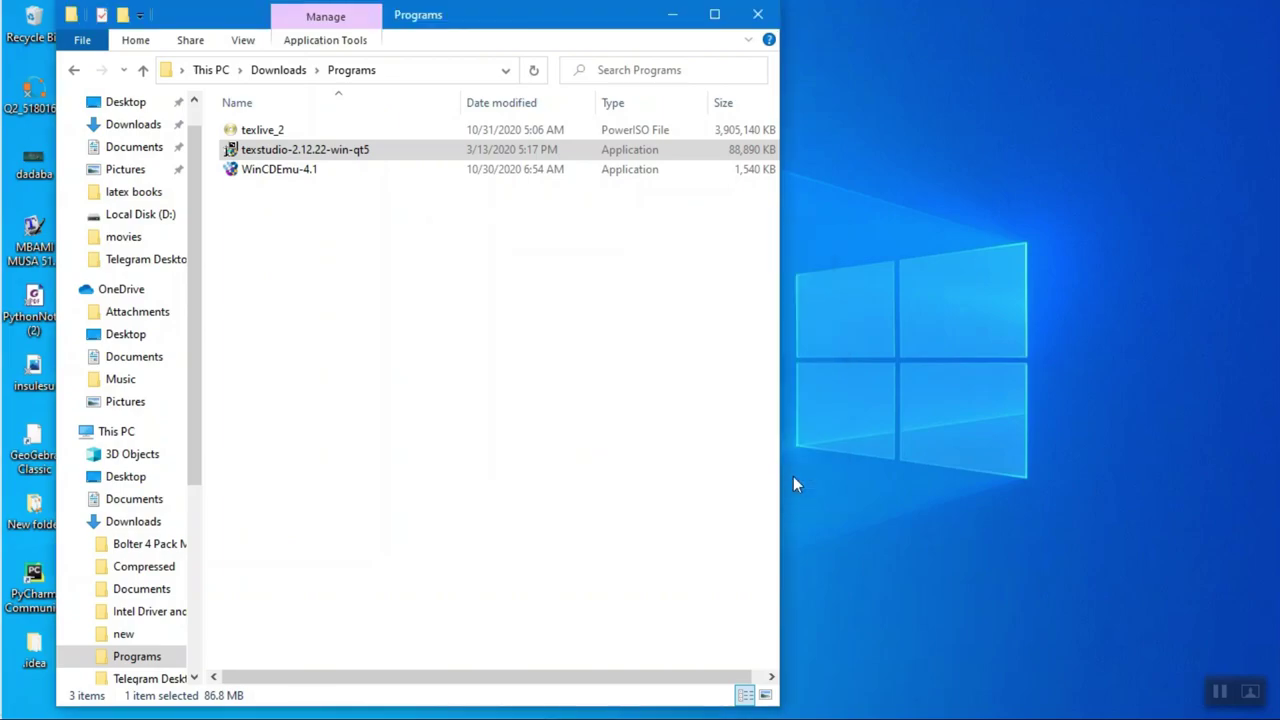
# Launch the newly installed TeXstudio from the recently added programs
pyautogui.moveTo(8, 215)
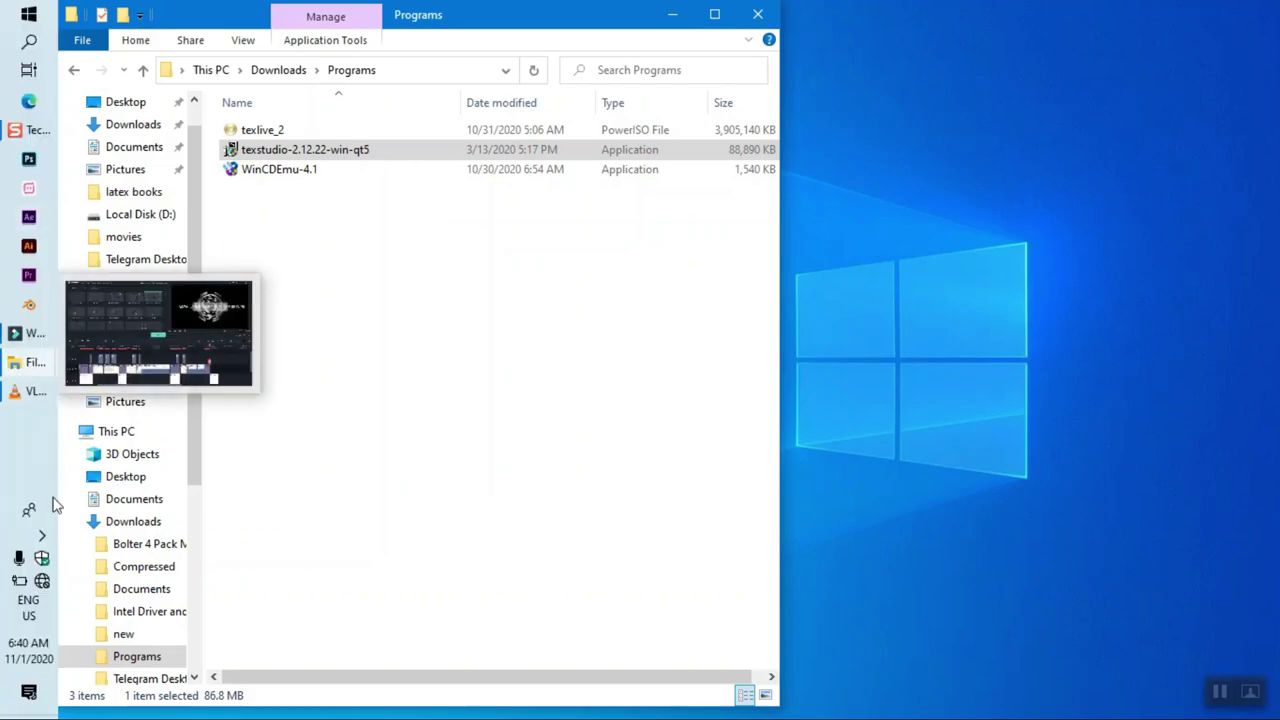
pyautogui.press('super')
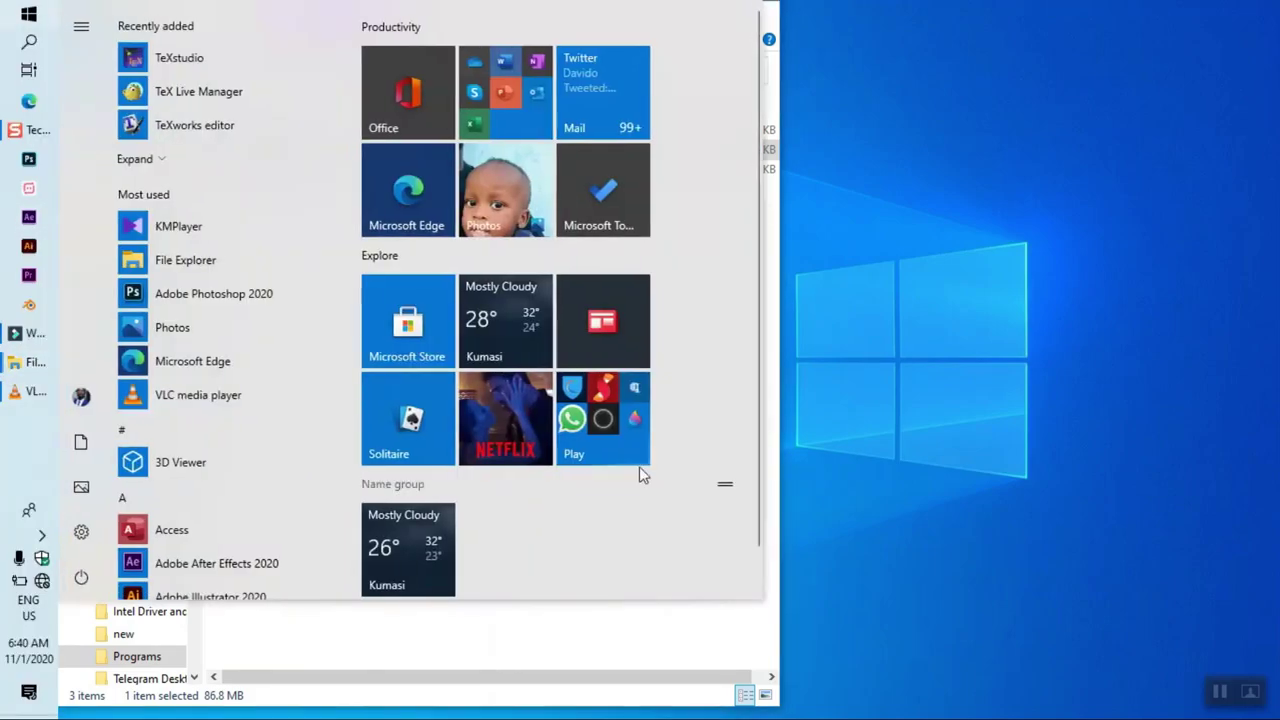
pyautogui.click(203, 66)
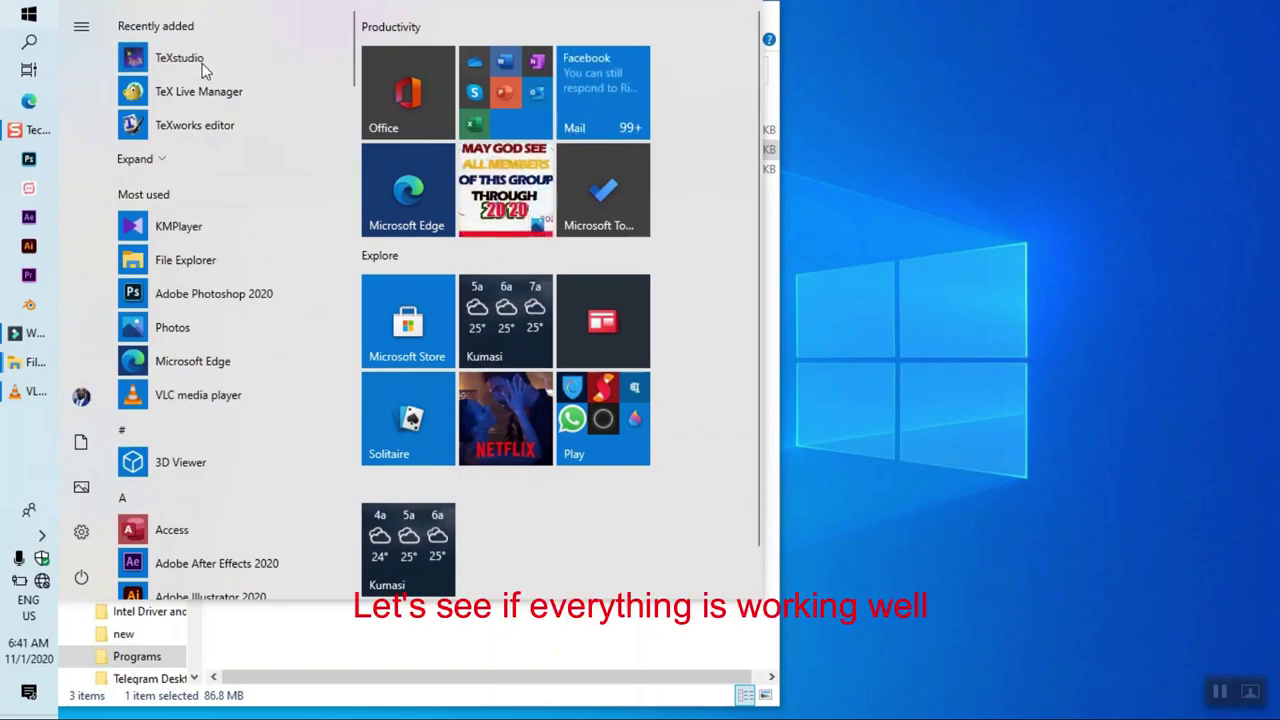
# Open the L. ALGEBRA tex file from the Documents folder
pyautogui.click(871, 352)
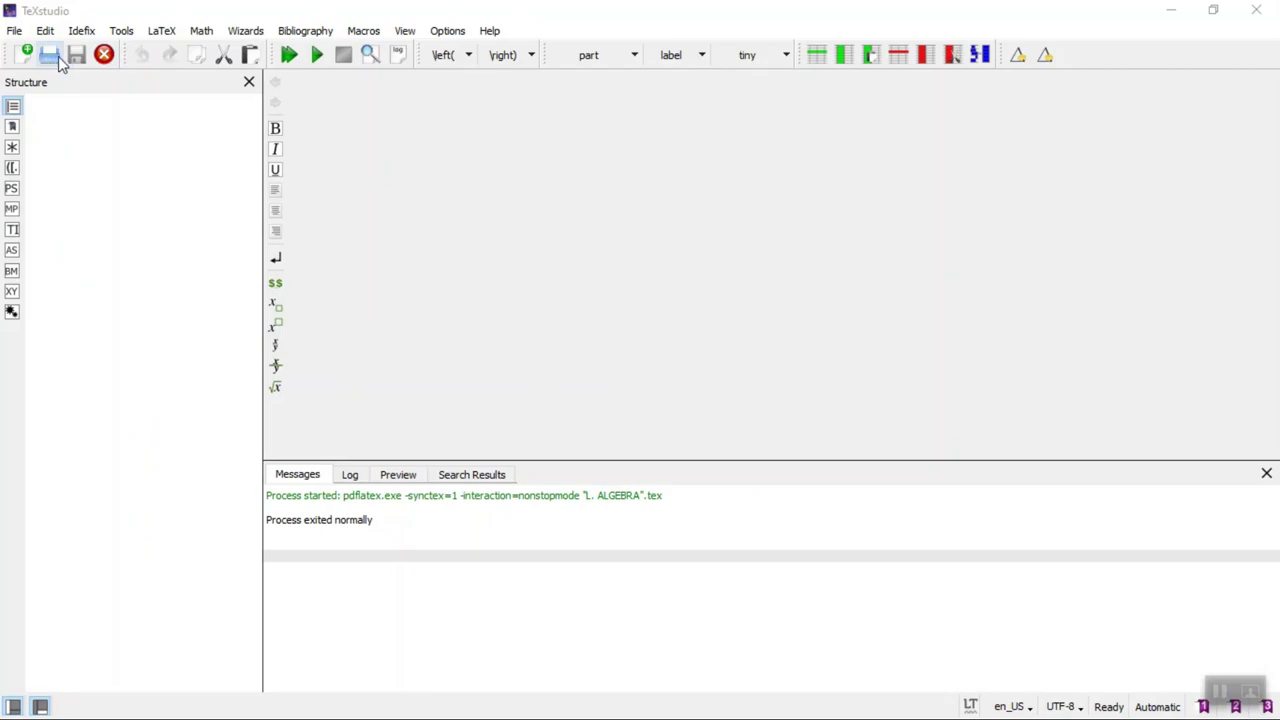
pyautogui.click(49, 56)
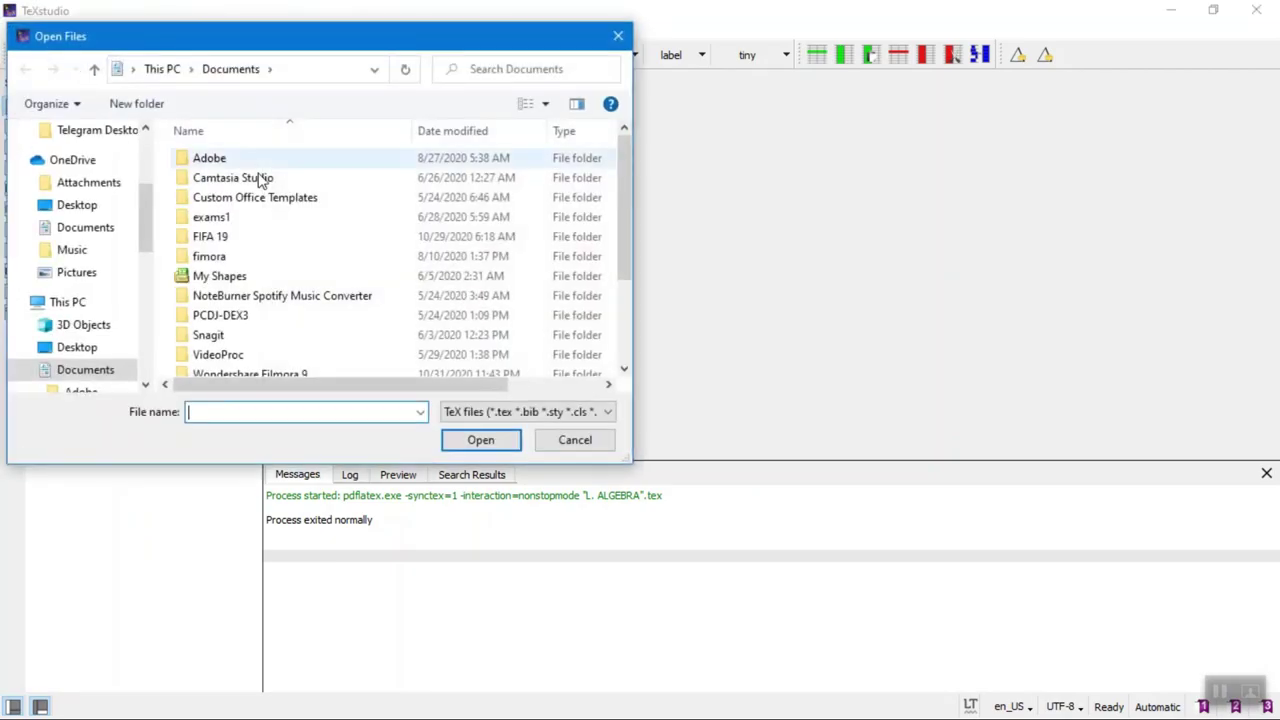
pyautogui.scroll(-2, 262, 345)
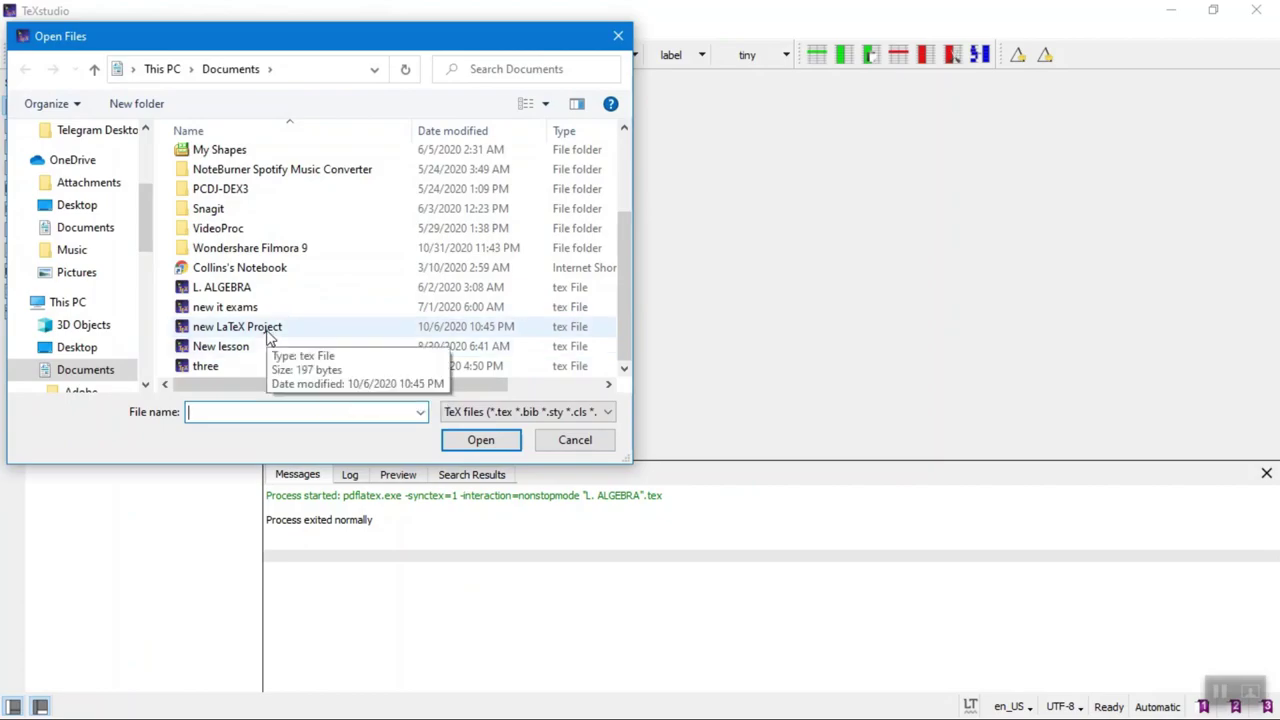
pyautogui.click(271, 287)
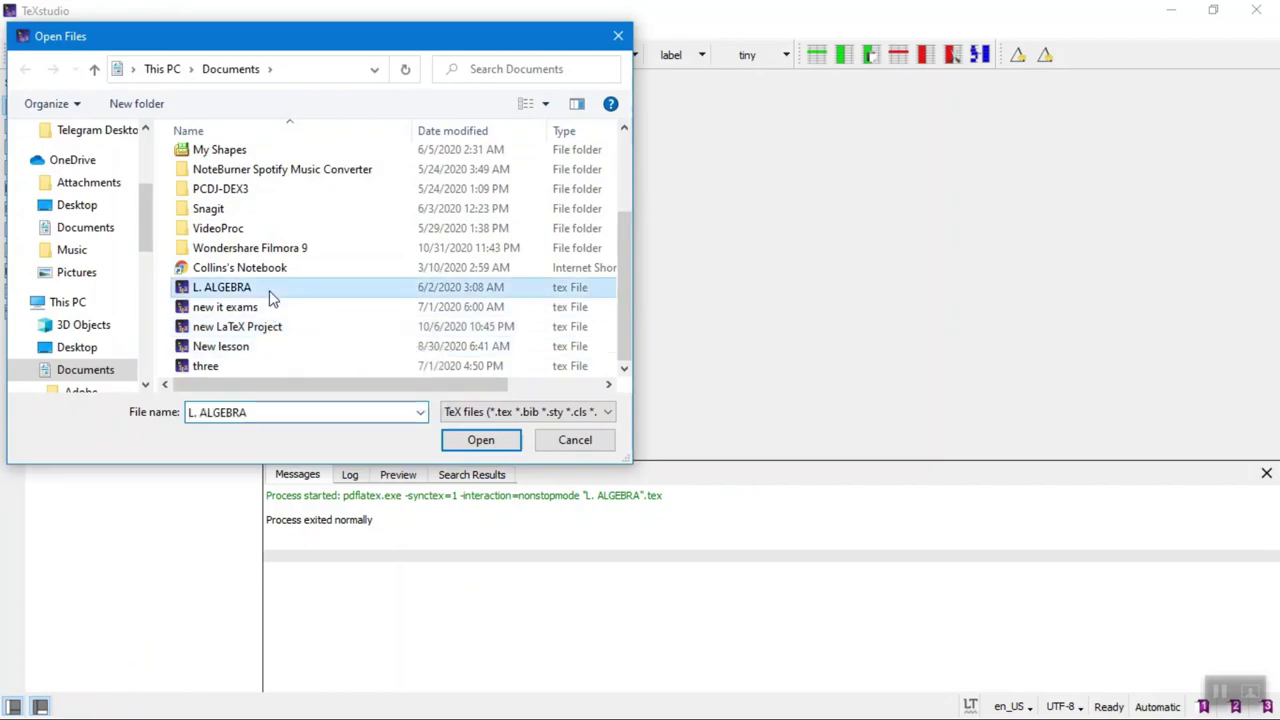
pyautogui.click(491, 441)
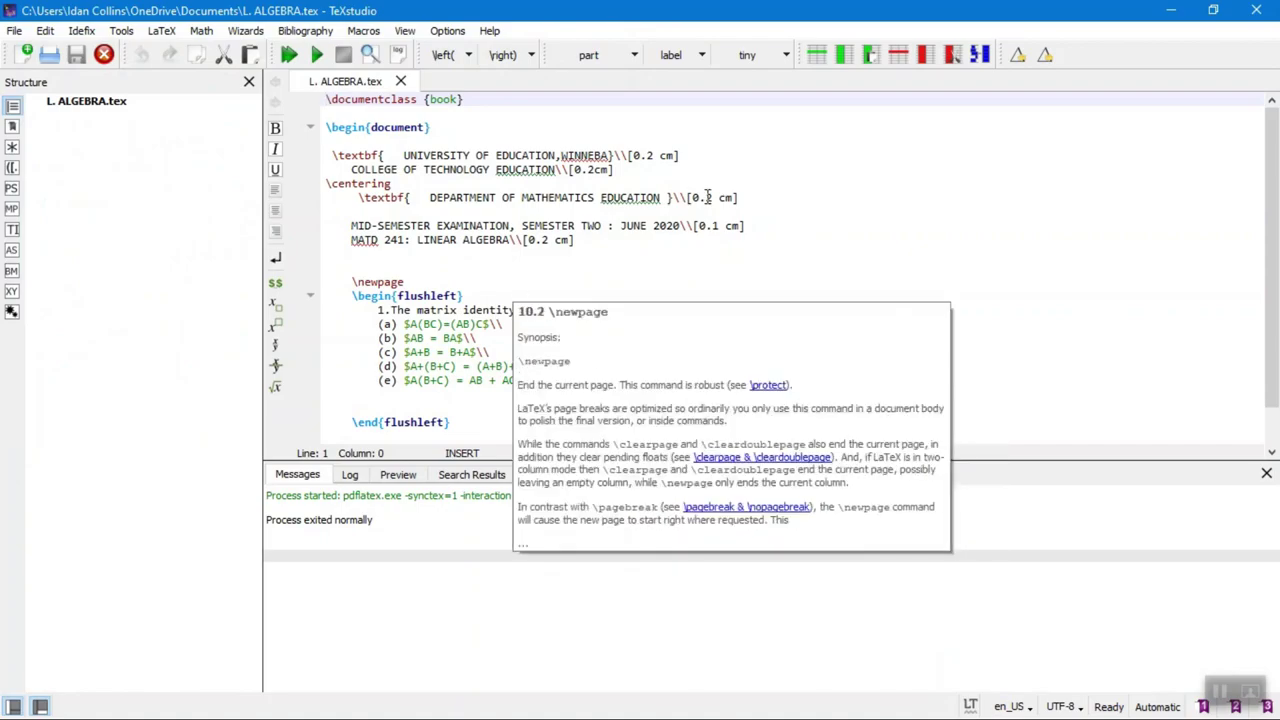
# Look through the L. ALGEBRA.tex source, and build it to show the PDF in the built-in preview
pyautogui.scroll(-1, 570, 286)
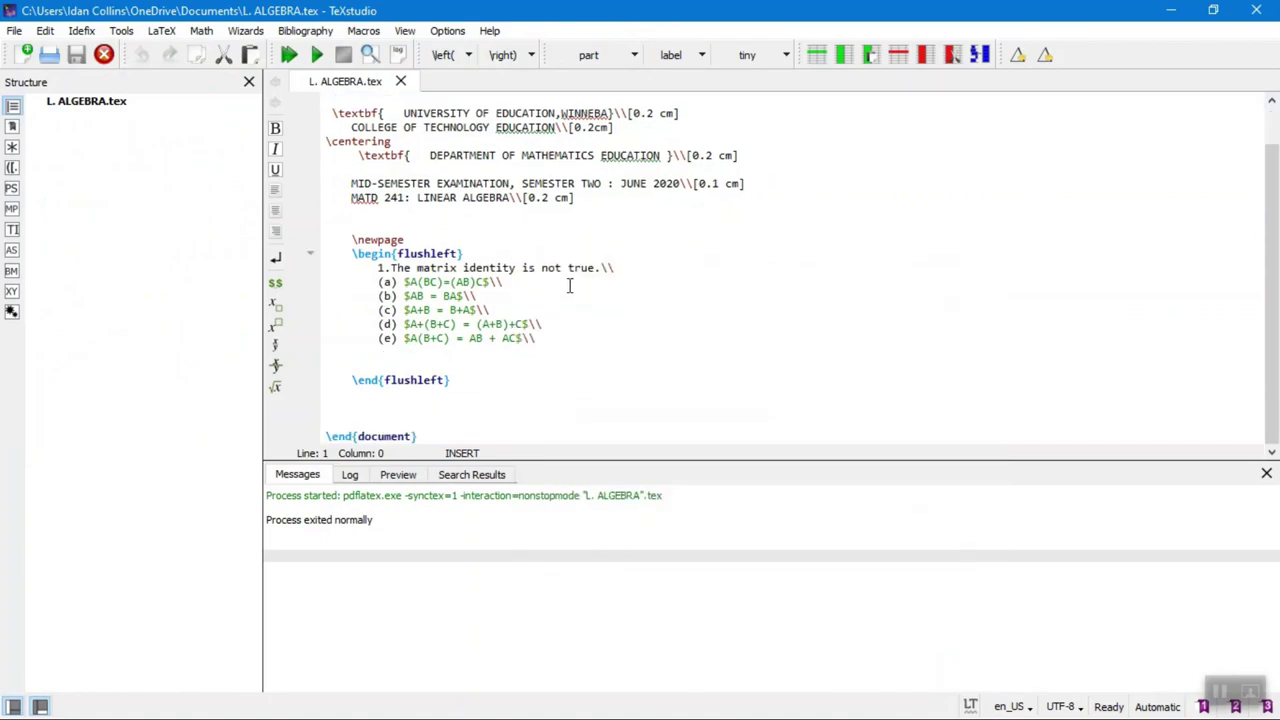
pyautogui.scroll(1, 568, 286)
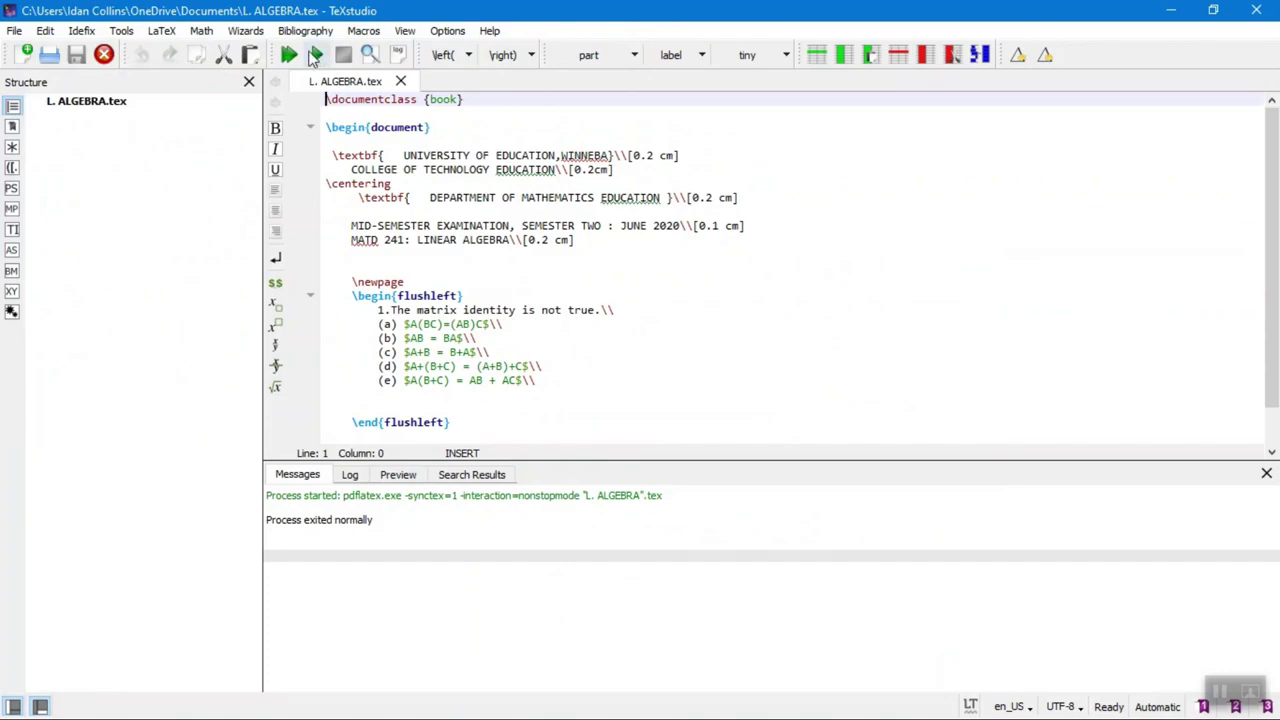
pyautogui.click(289, 55)
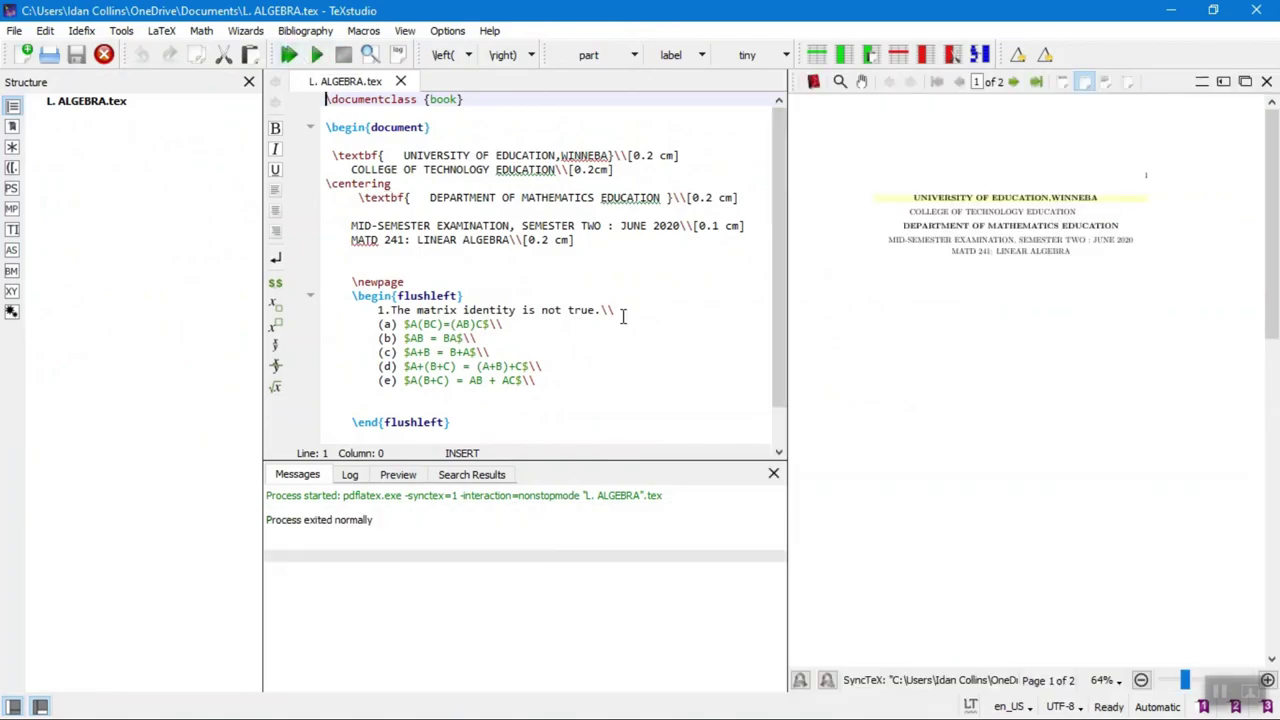
# Run Build & View on L. ALGEBRA.tex again and inspect the heading lines of the PDF preview with the magnifier
pyautogui.click(160, 31)
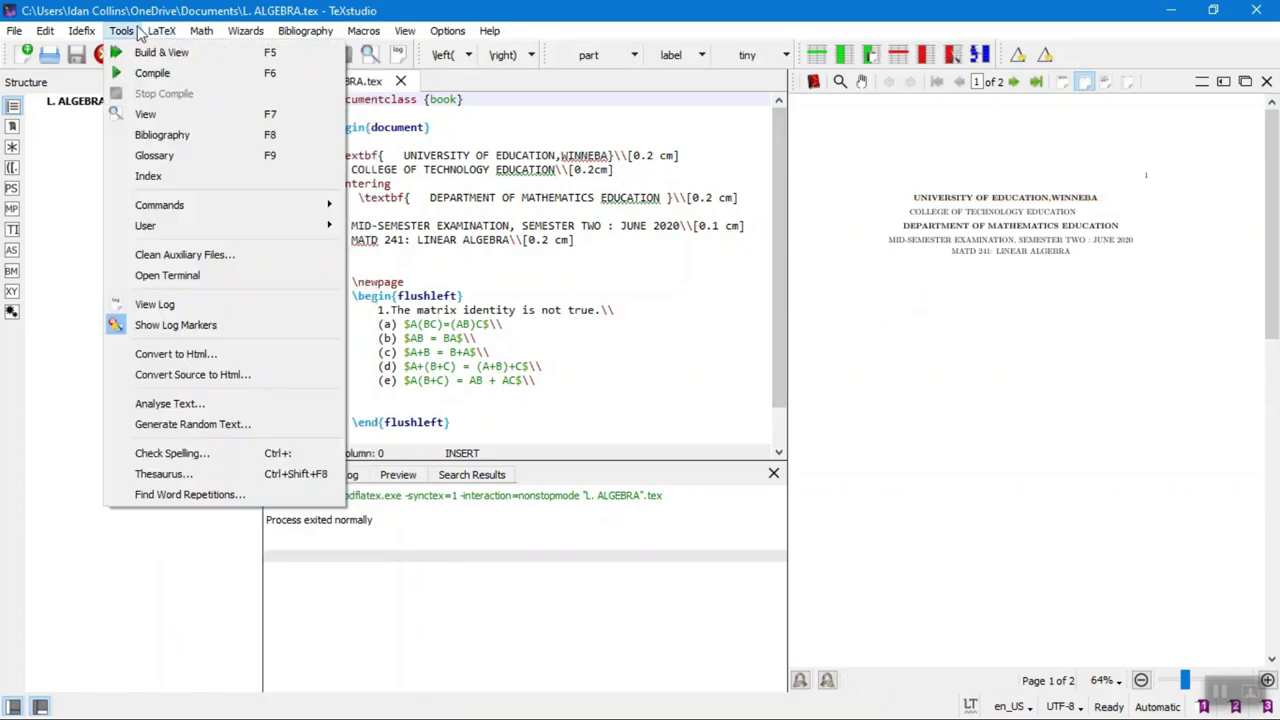
pyautogui.moveTo(121, 31)
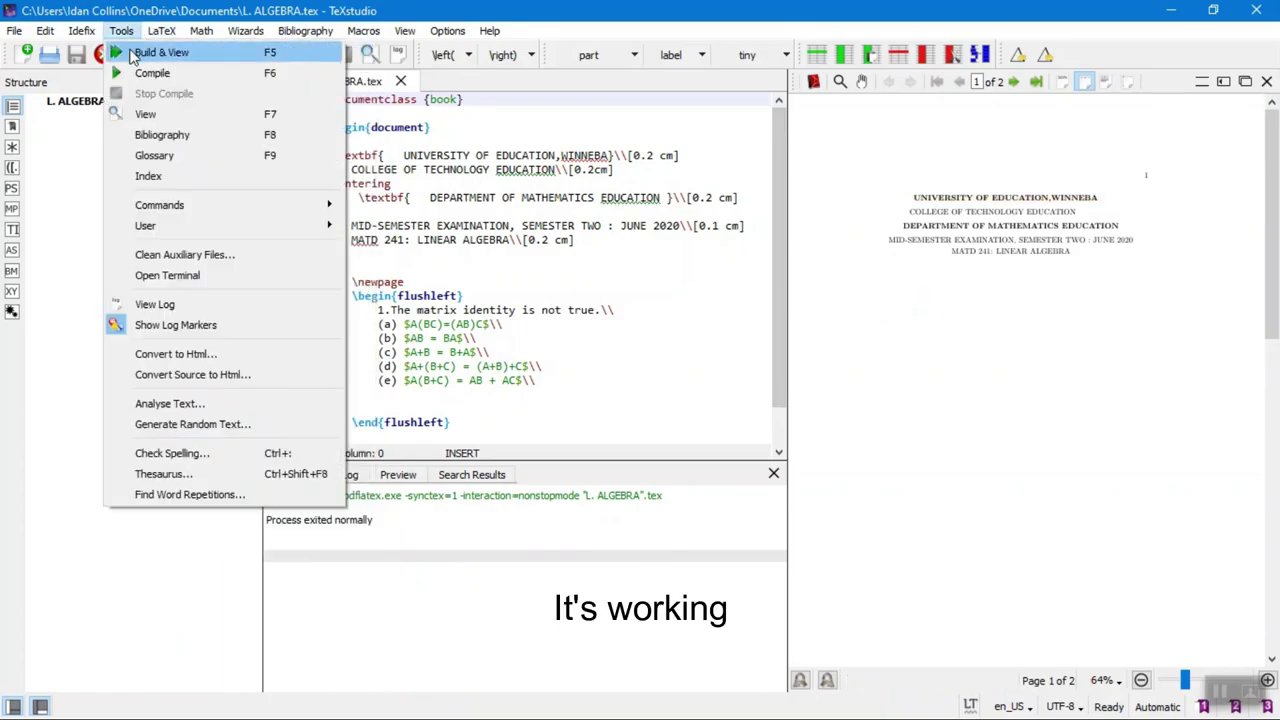
pyautogui.click(133, 53)
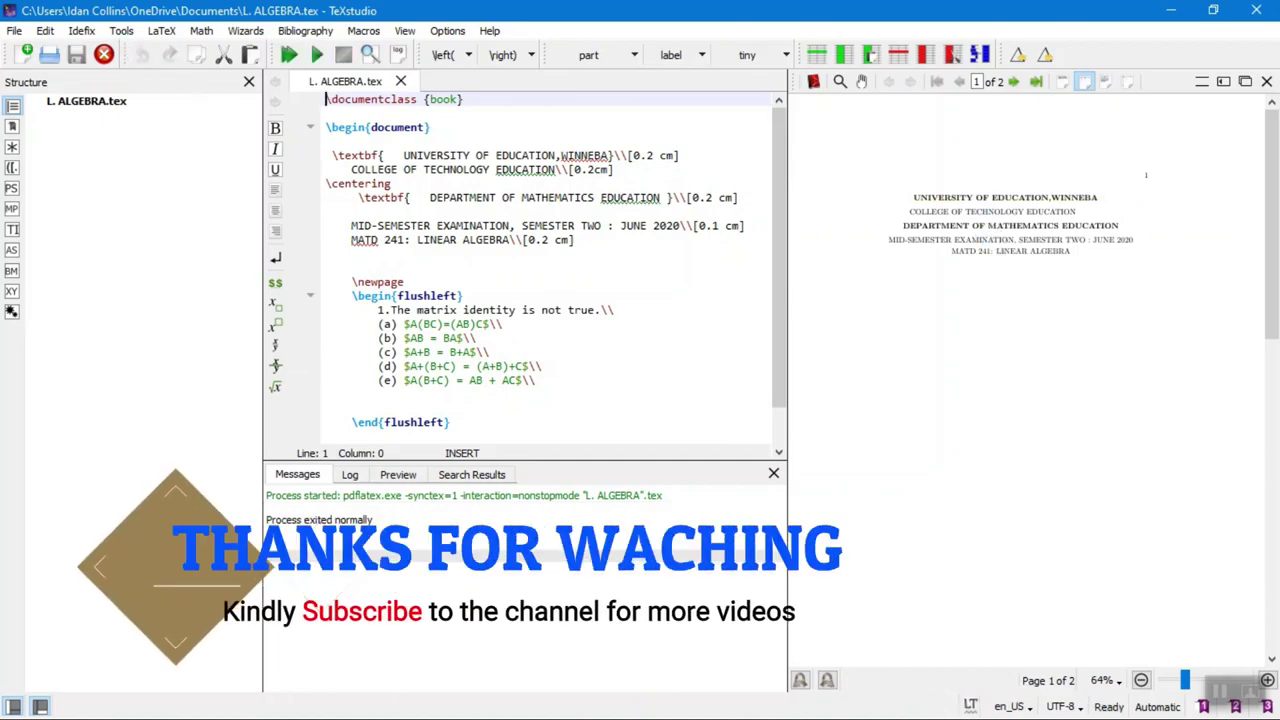
pyautogui.click(952, 221)
pyautogui.moveTo(952, 221); pyautogui.dragTo(1040, 232)
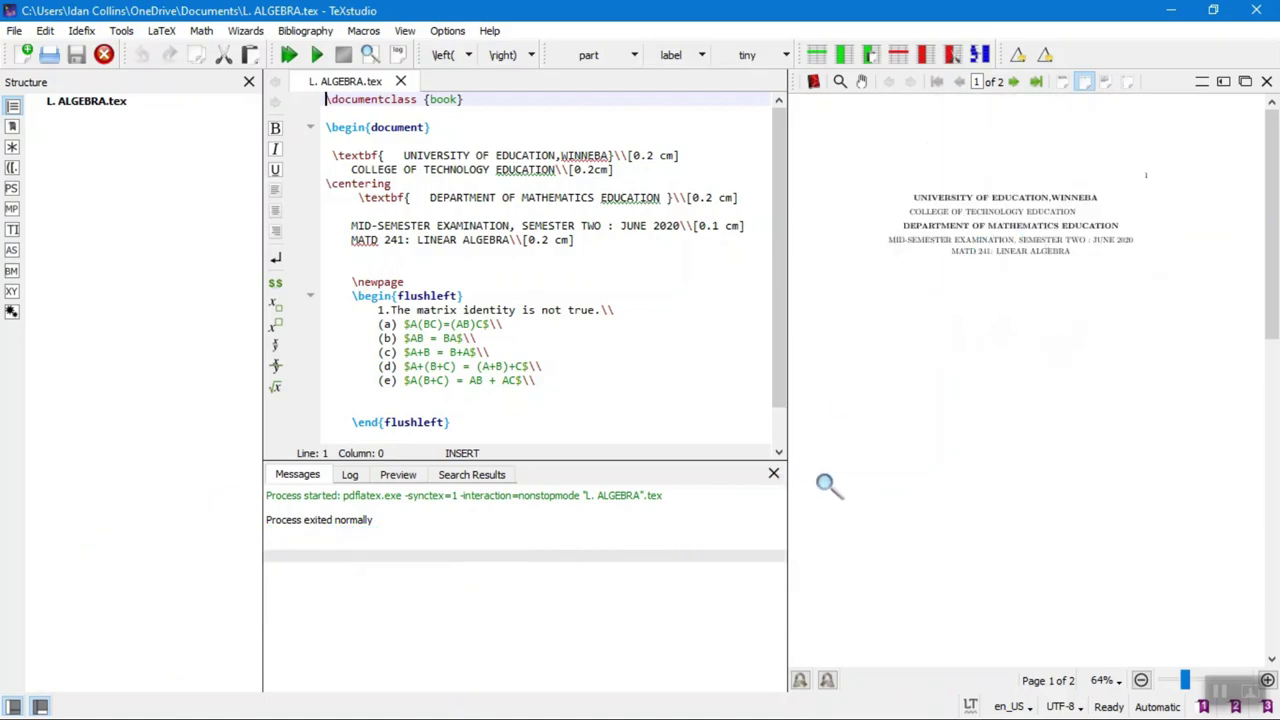